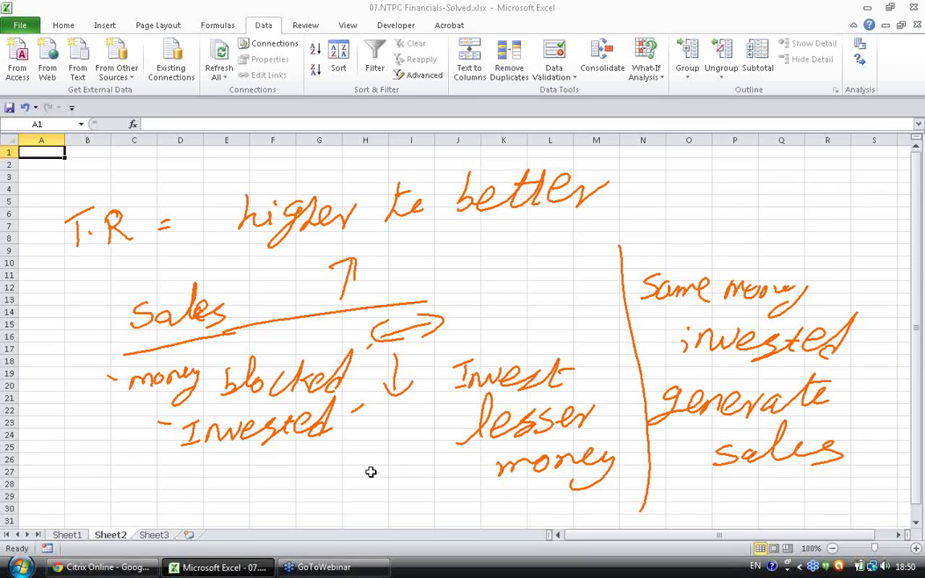
# Step: Erase all existing ink on Sheet2 and handwrite 'Cogs' with an arrow beside it
pyautogui.rightClick(920, 166)
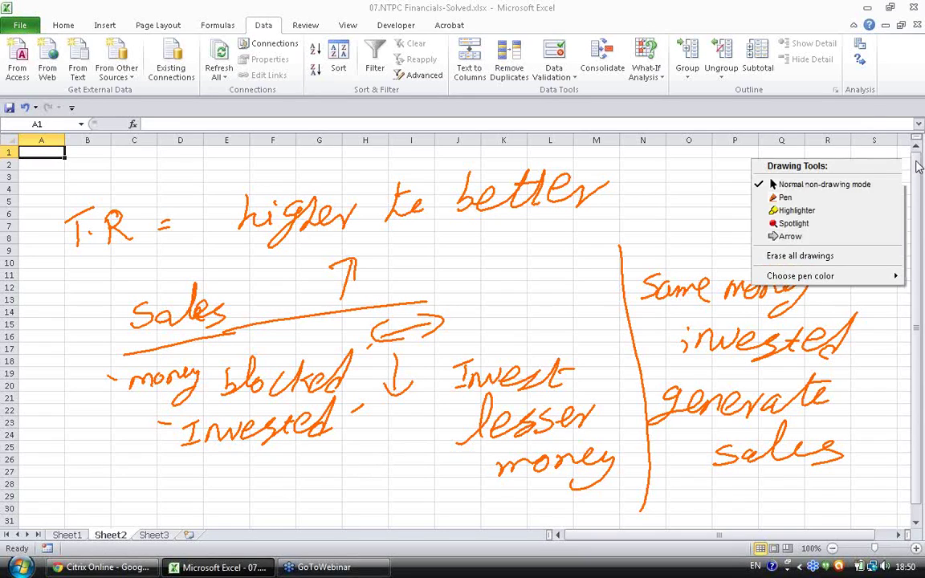
pyautogui.click(875, 256)
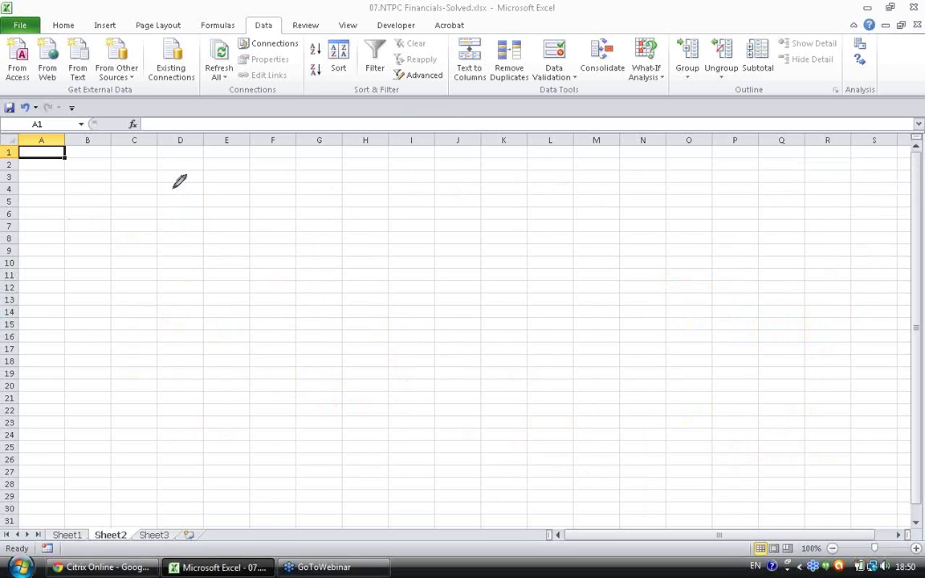
pyautogui.moveTo(184, 206)
pyautogui.mouseDown()
pyautogui.moveTo(232, 182)
pyautogui.moveTo(325, 209)
pyautogui.moveTo(214, 232)
pyautogui.moveTo(174, 264)
pyautogui.moveTo(209, 252)
pyautogui.moveTo(199, 264)
pyautogui.moveTo(341, 255)
pyautogui.moveTo(363, 242)
pyautogui.moveTo(395, 253)
pyautogui.moveTo(399, 239)
pyautogui.mouseUp()
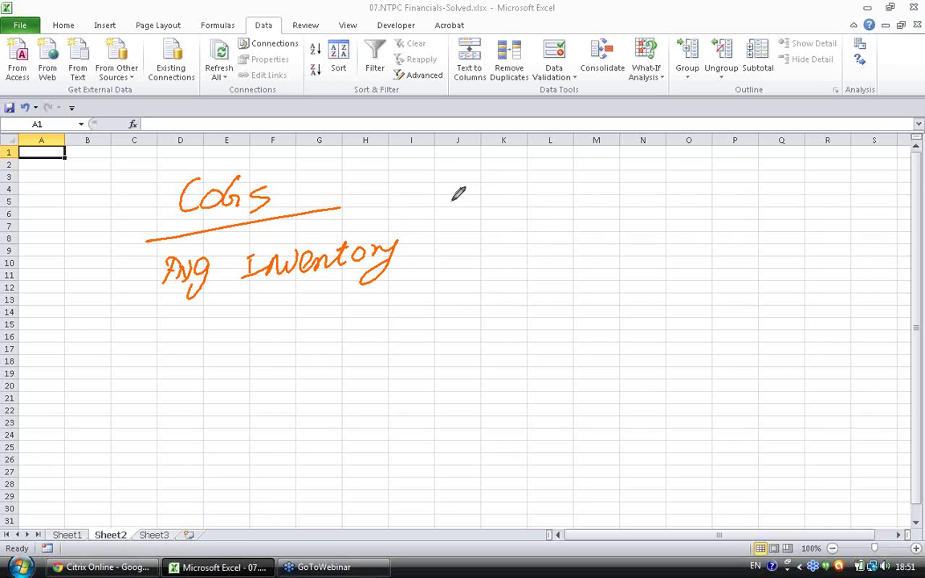
pyautogui.moveTo(426, 212); pyautogui.dragTo(468, 207)
pyautogui.moveTo(448, 200); pyautogui.dragTo(459, 216)
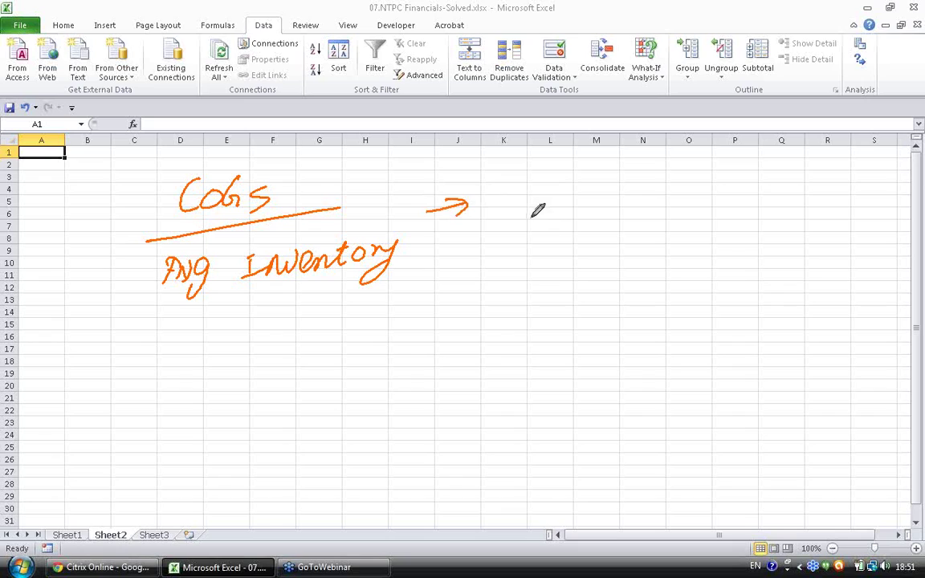
# Step: Write Avg Inventory below, expanded with an arrow as 'Year beg Inv + Year end Inv'
pyautogui.moveTo(168, 316); pyautogui.dragTo(191, 307)
pyautogui.moveTo(285, 291); pyautogui.dragTo(285, 329)
pyautogui.moveTo(266, 317); pyautogui.dragTo(296, 315)
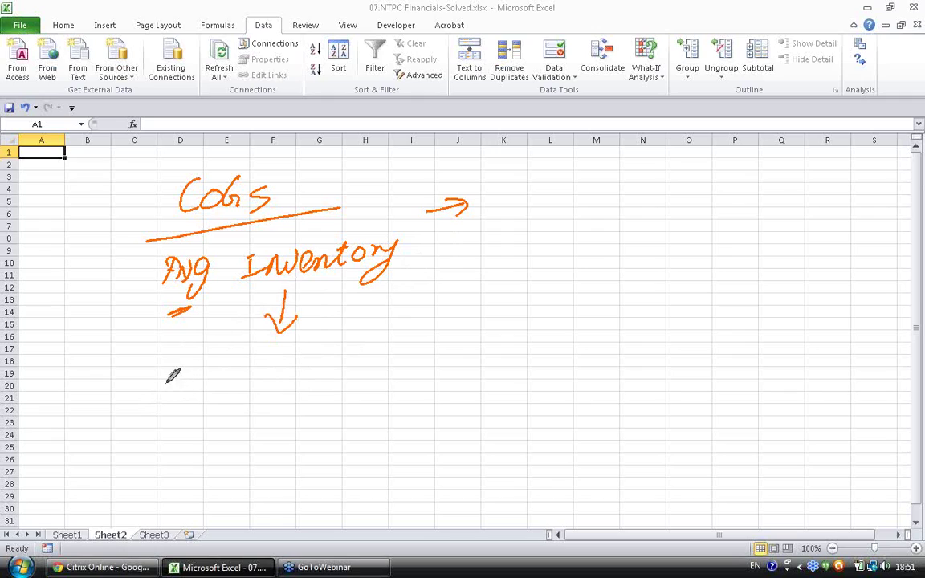
pyautogui.moveTo(176, 370)
pyautogui.mouseDown()
pyautogui.moveTo(276, 368)
pyautogui.moveTo(305, 355)
pyautogui.moveTo(269, 401)
pyautogui.mouseUp()
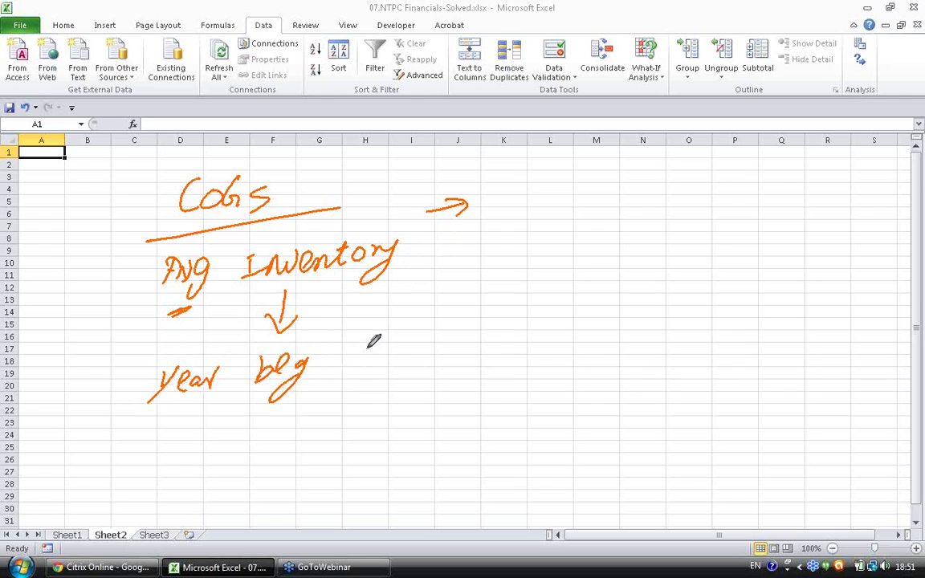
pyautogui.moveTo(354, 348); pyautogui.dragTo(369, 366)
pyautogui.moveTo(377, 365)
pyautogui.mouseDown()
pyautogui.moveTo(397, 341)
pyautogui.moveTo(474, 351)
pyautogui.mouseUp()
pyautogui.moveTo(455, 341)
pyautogui.mouseDown()
pyautogui.moveTo(450, 366)
pyautogui.moveTo(568, 330)
pyautogui.moveTo(634, 345)
pyautogui.moveTo(634, 331)
pyautogui.moveTo(679, 353)
pyautogui.moveTo(743, 329)
pyautogui.moveTo(711, 375)
pyautogui.mouseUp()
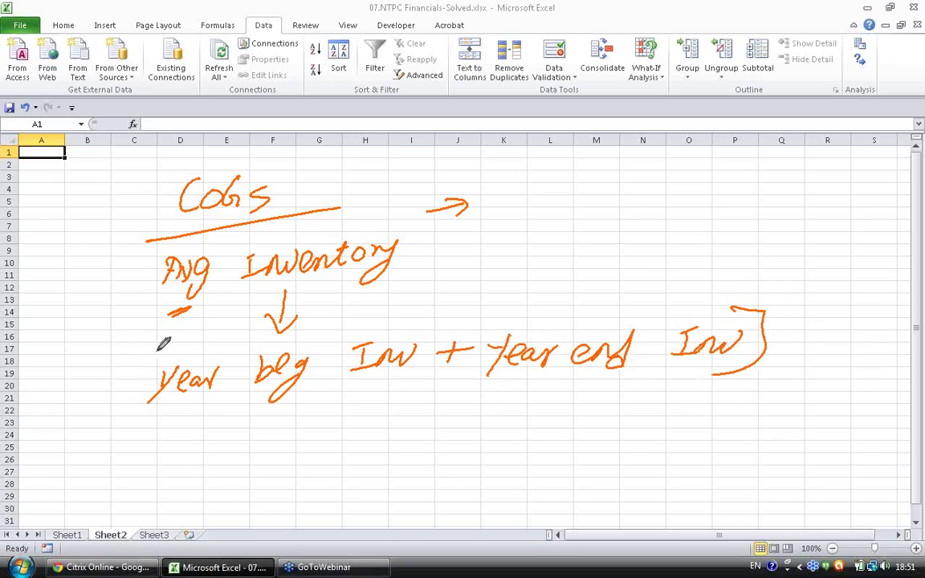
# Step: Bracket the inventory sum over 2, and list Year beg ✓, Year end, Avg Inv on the right
pyautogui.moveTo(165, 341)
pyautogui.mouseDown()
pyautogui.moveTo(141, 388)
pyautogui.moveTo(169, 405)
pyautogui.moveTo(687, 396)
pyautogui.mouseUp()
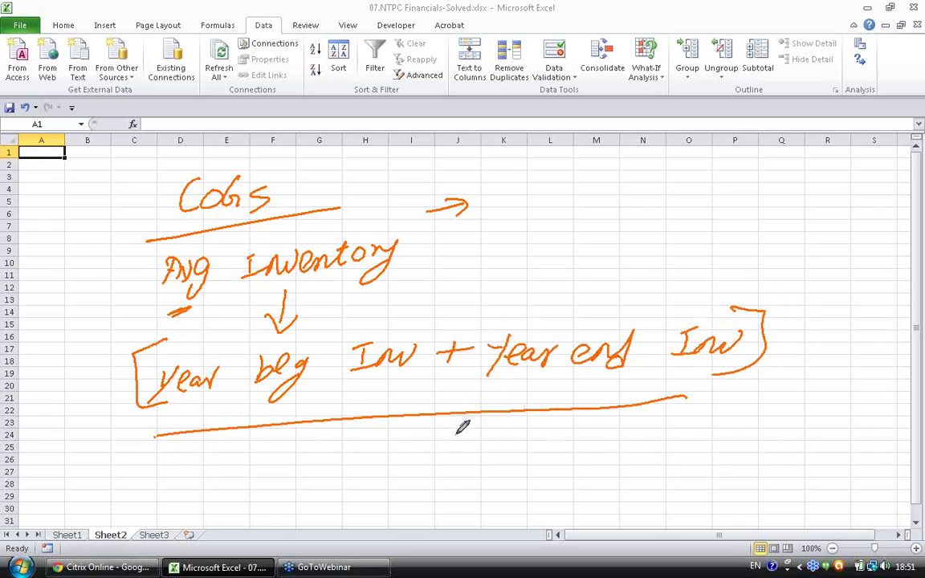
pyautogui.moveTo(448, 431); pyautogui.dragTo(514, 438)
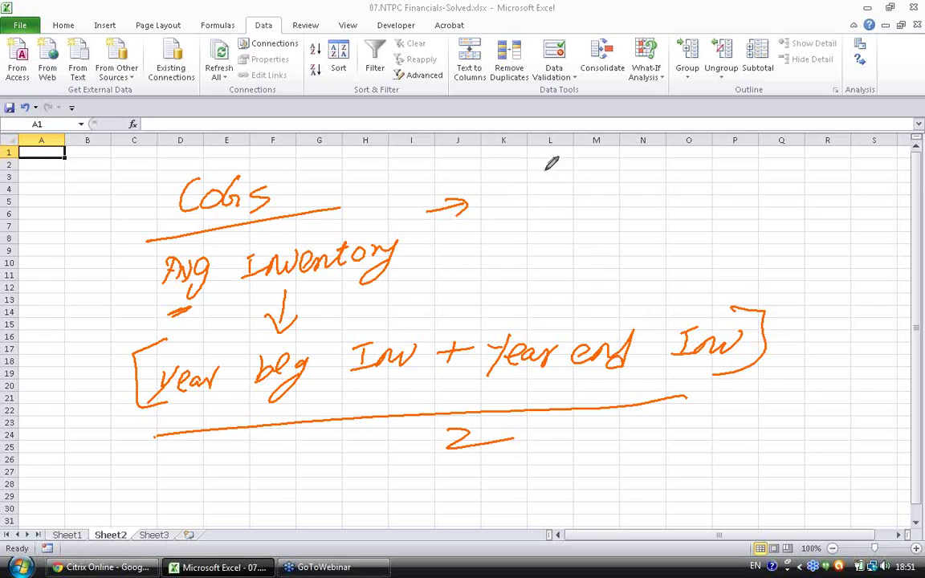
pyautogui.moveTo(522, 166)
pyautogui.mouseDown()
pyautogui.moveTo(568, 151)
pyautogui.moveTo(586, 171)
pyautogui.moveTo(626, 180)
pyautogui.moveTo(657, 152)
pyautogui.moveTo(665, 180)
pyautogui.moveTo(570, 202)
pyautogui.moveTo(609, 183)
pyautogui.moveTo(698, 208)
pyautogui.moveTo(641, 228)
pyautogui.mouseUp()
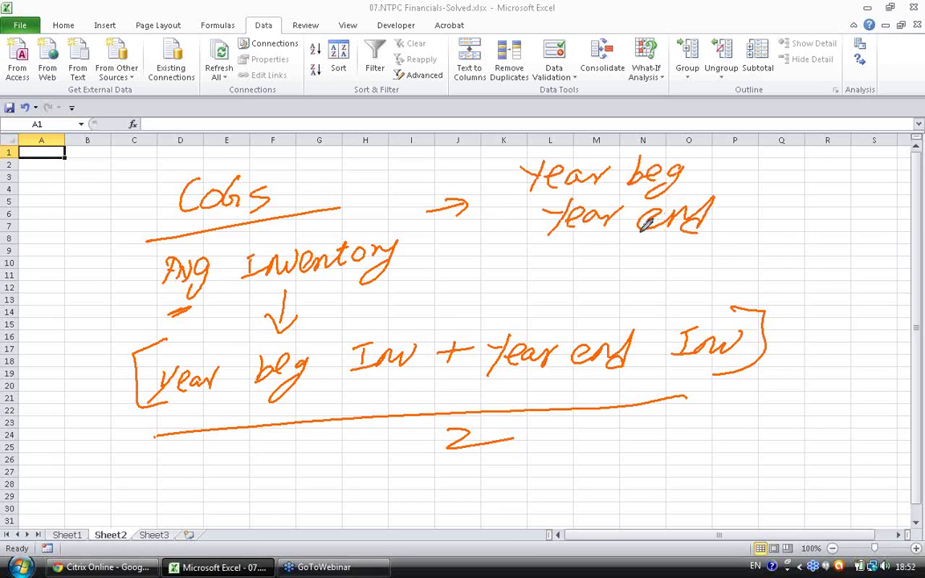
pyautogui.moveTo(542, 264)
pyautogui.mouseDown()
pyautogui.moveTo(646, 249)
pyautogui.moveTo(653, 275)
pyautogui.moveTo(690, 248)
pyautogui.mouseUp()
pyautogui.moveTo(533, 266); pyautogui.dragTo(558, 263)
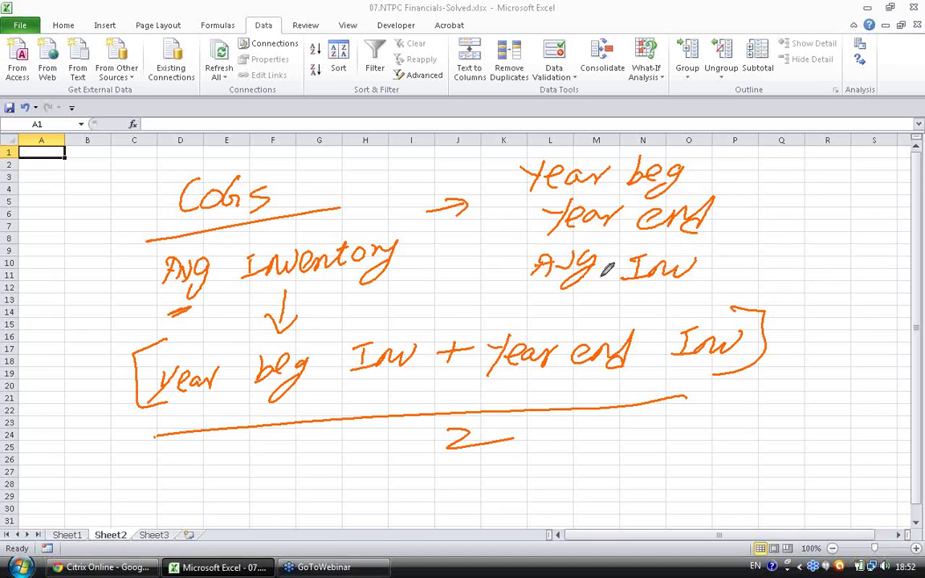
pyautogui.moveTo(702, 176); pyautogui.dragTo(739, 161)
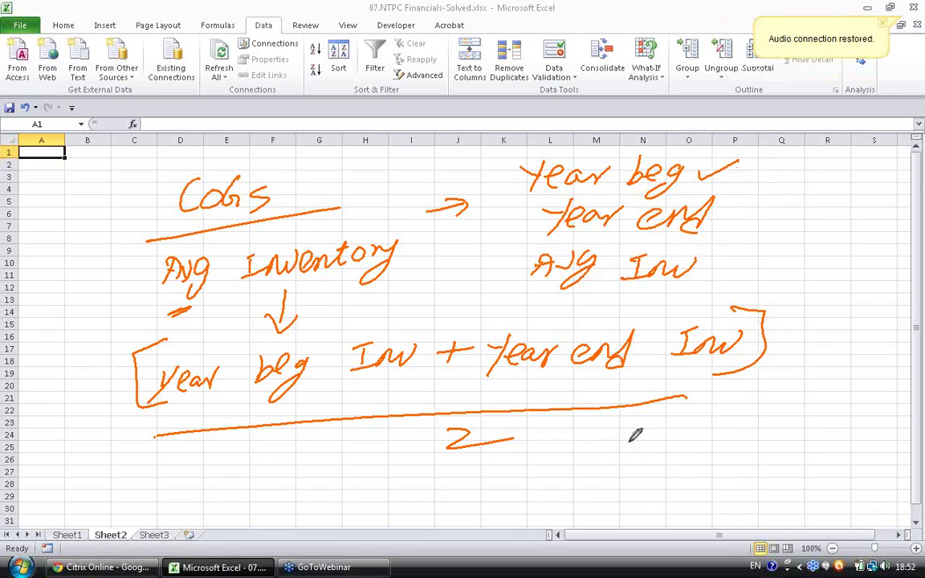
pyautogui.moveTo(803, 315); pyautogui.dragTo(714, 438)
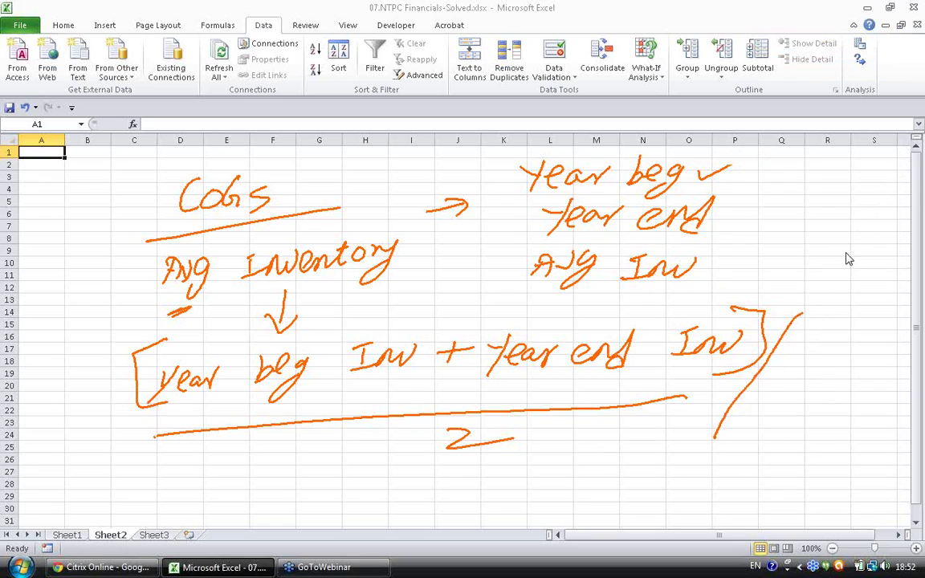
# Step: Clear the ink and handwrite beg 100 and end 150
pyautogui.press('e')
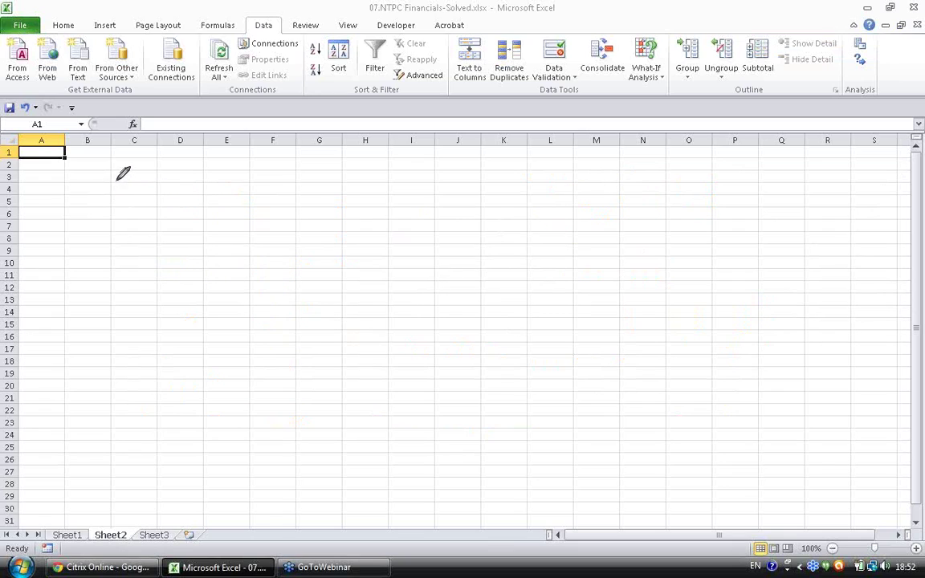
pyautogui.moveTo(115, 180)
pyautogui.mouseDown()
pyautogui.moveTo(114, 208)
pyautogui.moveTo(135, 182)
pyautogui.moveTo(165, 185)
pyautogui.mouseUp()
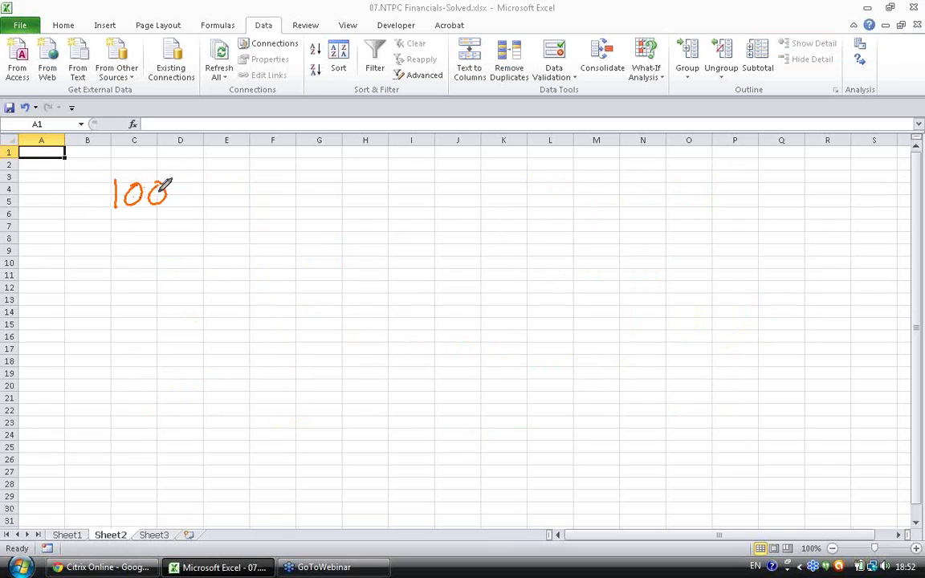
pyautogui.moveTo(128, 150)
pyautogui.mouseDown()
pyautogui.moveTo(128, 171)
pyautogui.moveTo(137, 170)
pyautogui.mouseUp()
pyautogui.moveTo(143, 165); pyautogui.dragTo(160, 183)
pyautogui.moveTo(312, 158)
pyautogui.mouseDown()
pyautogui.moveTo(314, 174)
pyautogui.moveTo(363, 159)
pyautogui.moveTo(354, 175)
pyautogui.mouseUp()
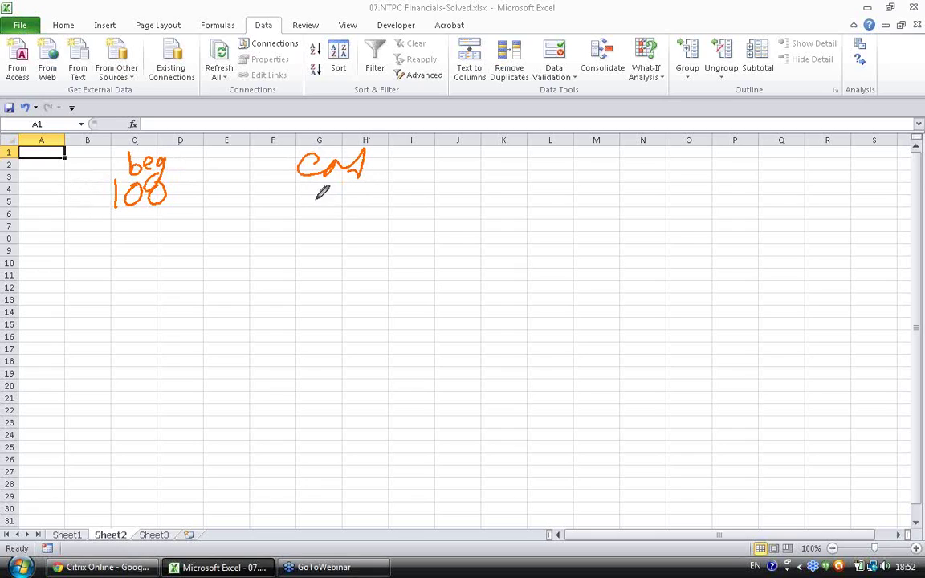
pyautogui.moveTo(299, 190)
pyautogui.mouseDown()
pyautogui.moveTo(300, 211)
pyautogui.moveTo(360, 190)
pyautogui.mouseUp()
# Step: Bracket 100 to 150, write 500 beneath, and mark the 100 with an arrow and underline
pyautogui.moveTo(149, 227); pyautogui.dragTo(310, 217)
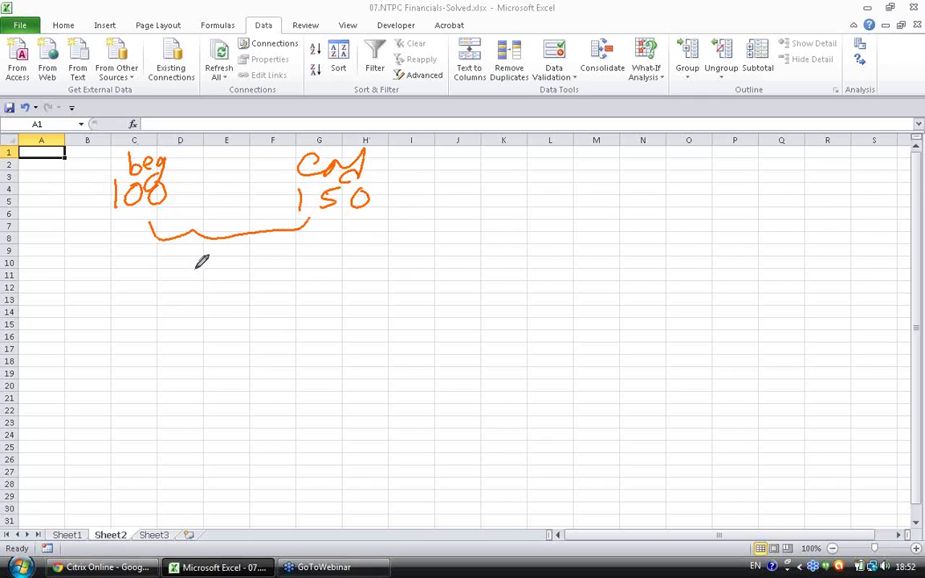
pyautogui.moveTo(207, 261)
pyautogui.mouseDown()
pyautogui.moveTo(193, 286)
pyautogui.moveTo(230, 261)
pyautogui.moveTo(258, 261)
pyautogui.mouseUp()
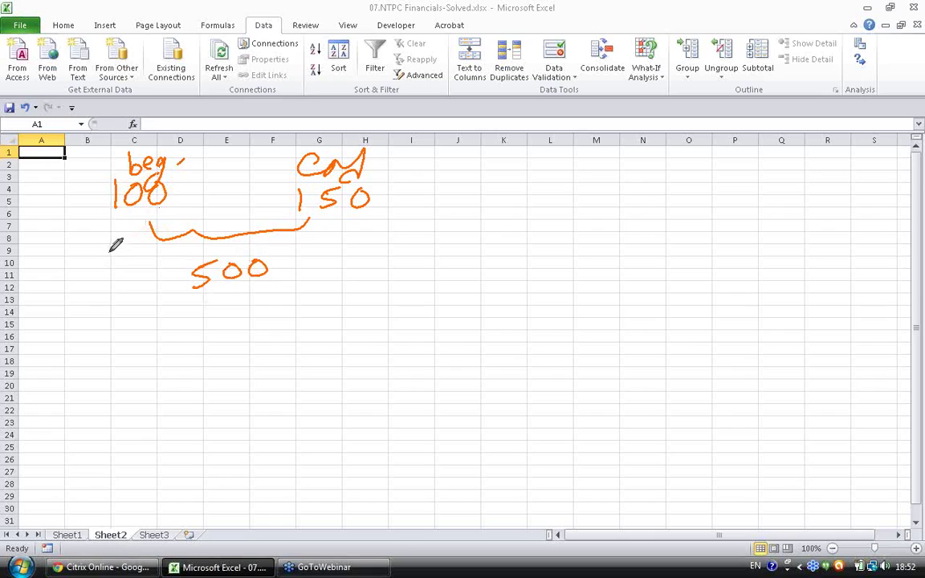
pyautogui.moveTo(92, 238); pyautogui.dragTo(108, 213)
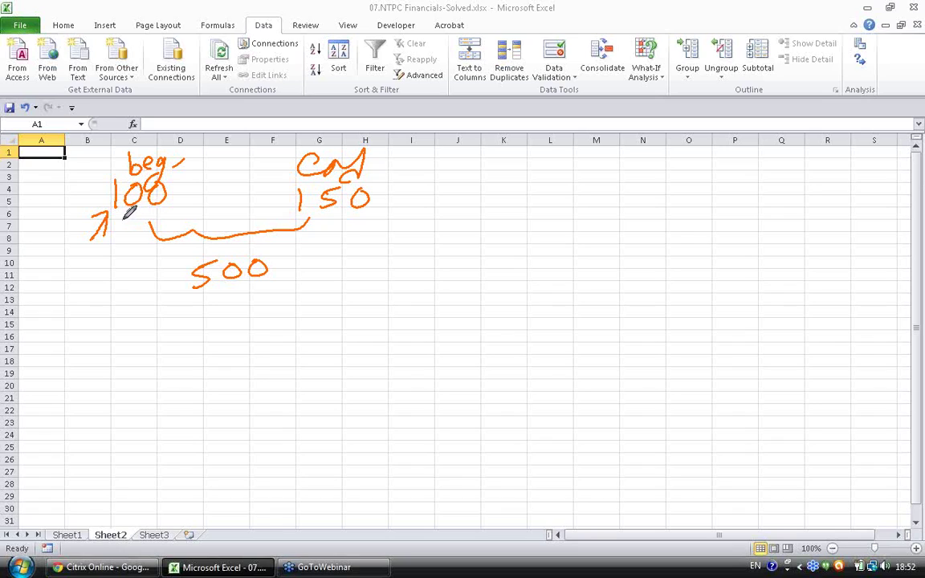
pyautogui.moveTo(119, 216); pyautogui.dragTo(143, 213)
# Step: Draw an arrow from 150 to the handwritten note 'Increase could not in 1 day'
pyautogui.moveTo(395, 208)
pyautogui.mouseDown()
pyautogui.moveTo(446, 200)
pyautogui.moveTo(421, 219)
pyautogui.mouseUp()
pyautogui.moveTo(490, 174)
pyautogui.mouseDown()
pyautogui.moveTo(489, 160)
pyautogui.moveTo(516, 170)
pyautogui.moveTo(545, 161)
pyautogui.moveTo(611, 178)
pyautogui.moveTo(633, 196)
pyautogui.moveTo(652, 165)
pyautogui.mouseUp()
pyautogui.moveTo(507, 235); pyautogui.dragTo(665, 227)
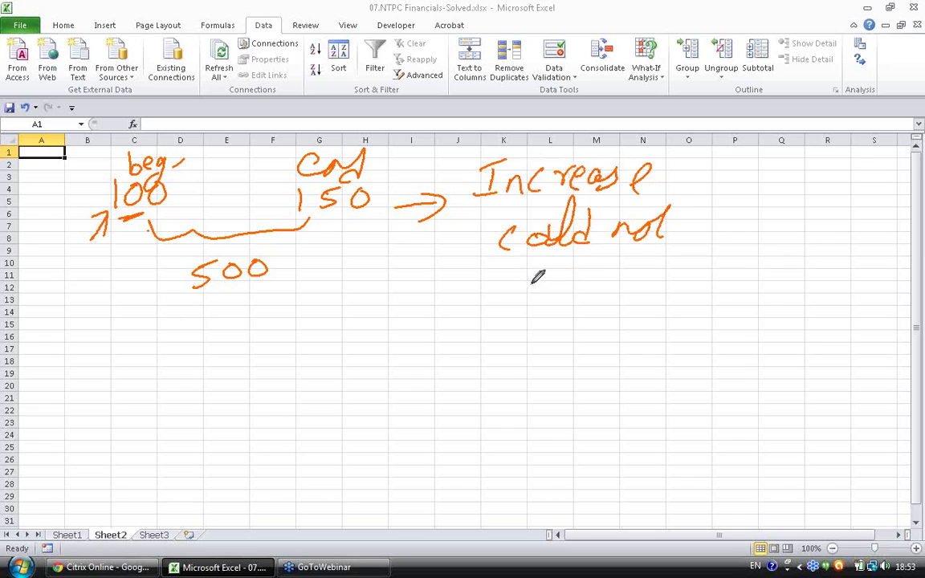
pyautogui.moveTo(537, 272)
pyautogui.mouseDown()
pyautogui.moveTo(546, 285)
pyautogui.moveTo(684, 262)
pyautogui.moveTo(653, 304)
pyautogui.mouseUp()
pyautogui.click(196, 226)
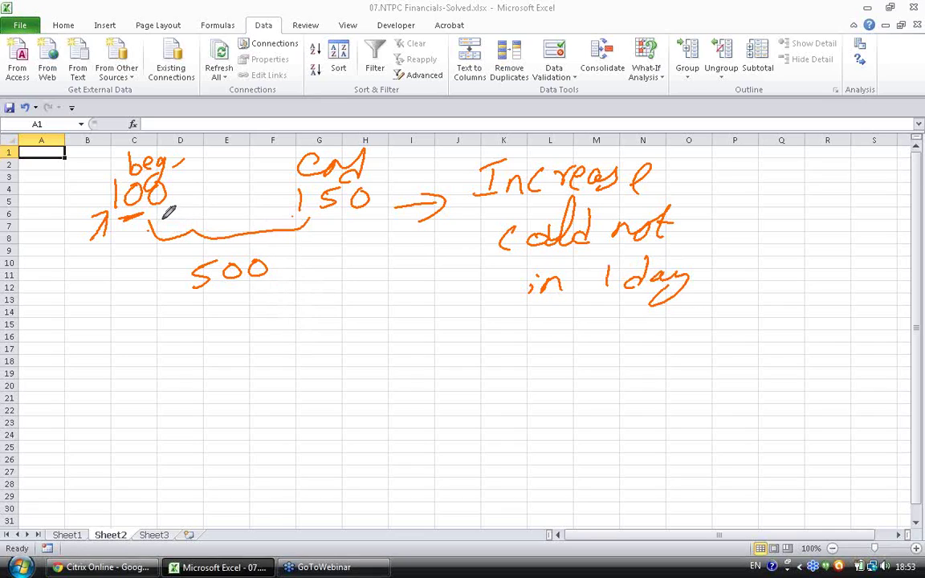
pyautogui.moveTo(164, 215)
pyautogui.mouseDown()
pyautogui.moveTo(164, 226)
pyautogui.moveTo(171, 217)
pyautogui.moveTo(203, 224)
pyautogui.moveTo(211, 213)
pyautogui.mouseUp()
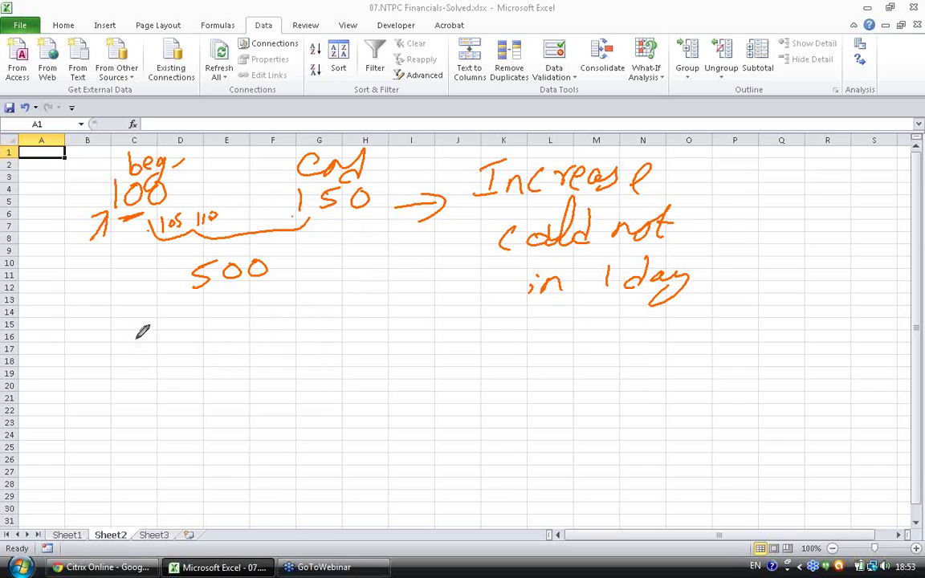
# Step: Handwrite 100, 105 and 110 below the 500, with a down-arrow under 105
pyautogui.moveTo(129, 332)
pyautogui.mouseDown()
pyautogui.moveTo(128, 347)
pyautogui.moveTo(140, 335)
pyautogui.moveTo(203, 337)
pyautogui.mouseUp()
pyautogui.moveTo(218, 323)
pyautogui.mouseDown()
pyautogui.moveTo(222, 336)
pyautogui.moveTo(226, 322)
pyautogui.mouseUp()
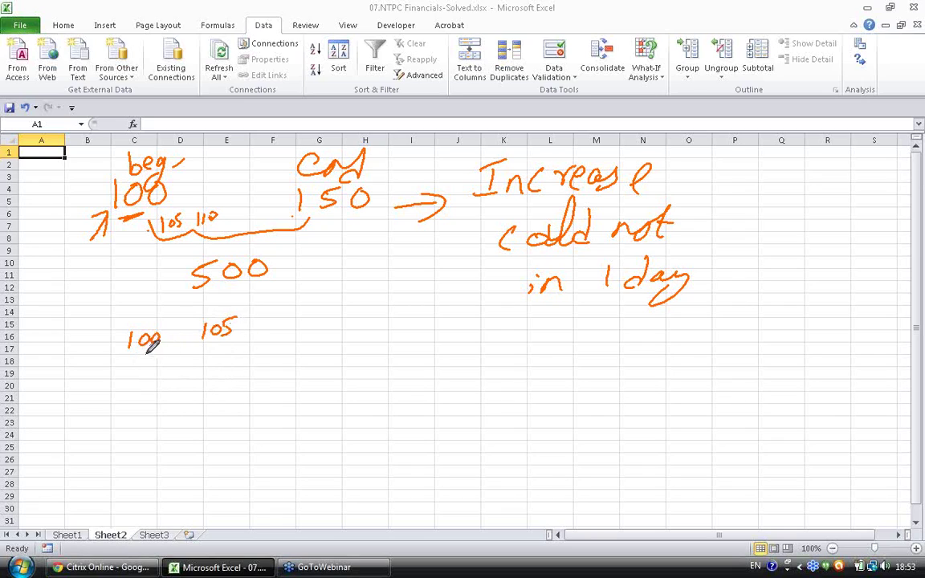
pyautogui.moveTo(212, 347); pyautogui.dragTo(212, 375)
pyautogui.moveTo(202, 362); pyautogui.dragTo(218, 362)
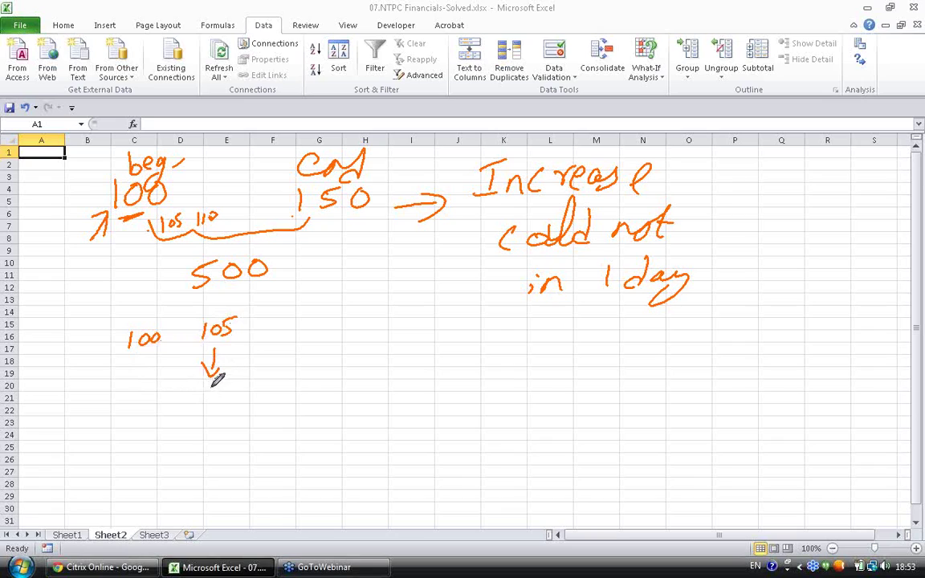
pyautogui.moveTo(286, 314); pyautogui.dragTo(299, 354)
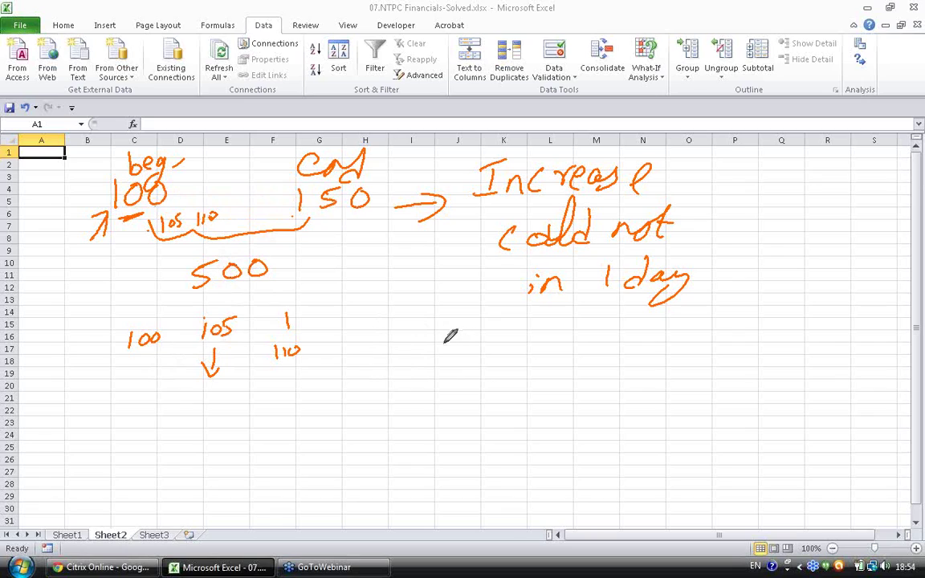
# Step: Write underlined 'Year Average' with 'Lack of Data' beneath, and brace the Increase note
pyautogui.moveTo(429, 339)
pyautogui.mouseDown()
pyautogui.moveTo(447, 328)
pyautogui.moveTo(450, 347)
pyautogui.moveTo(498, 333)
pyautogui.moveTo(597, 330)
pyautogui.moveTo(673, 358)
pyautogui.mouseUp()
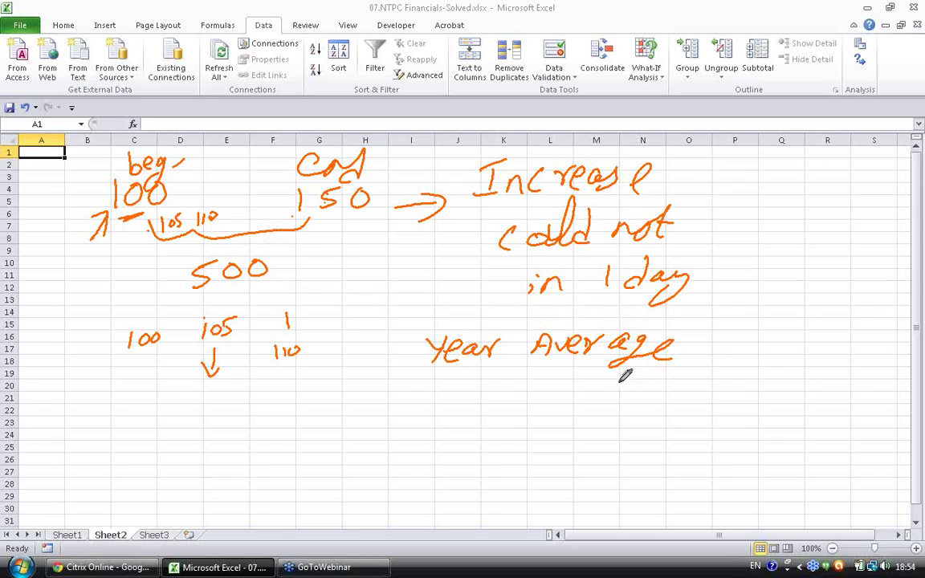
pyautogui.moveTo(475, 382); pyautogui.dragTo(634, 373)
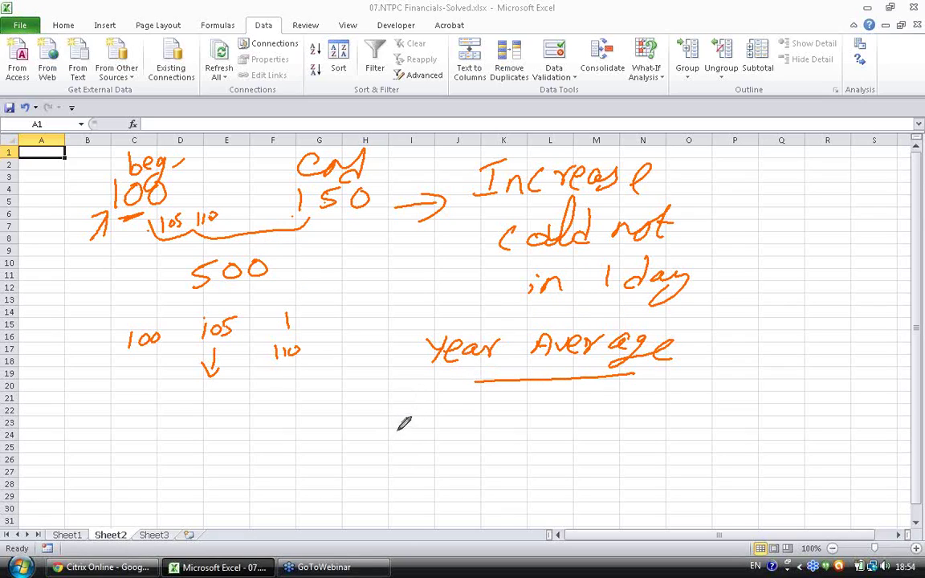
pyautogui.moveTo(399, 409)
pyautogui.mouseDown()
pyautogui.moveTo(408, 424)
pyautogui.moveTo(527, 401)
pyautogui.moveTo(601, 404)
pyautogui.moveTo(565, 417)
pyautogui.moveTo(620, 396)
pyautogui.moveTo(619, 424)
pyautogui.moveTo(633, 400)
pyautogui.mouseUp()
pyautogui.moveTo(625, 415); pyautogui.dragTo(636, 424)
pyautogui.moveTo(692, 172); pyautogui.dragTo(730, 257)
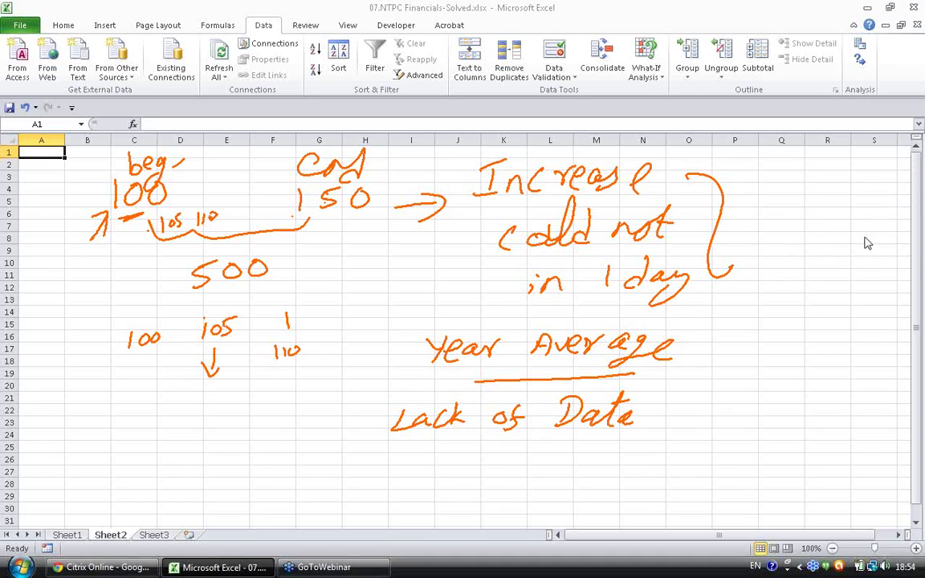
# Step: Clear the ink and handwrite Year beg, end, Avg joined by a bracket
pyautogui.press('e')
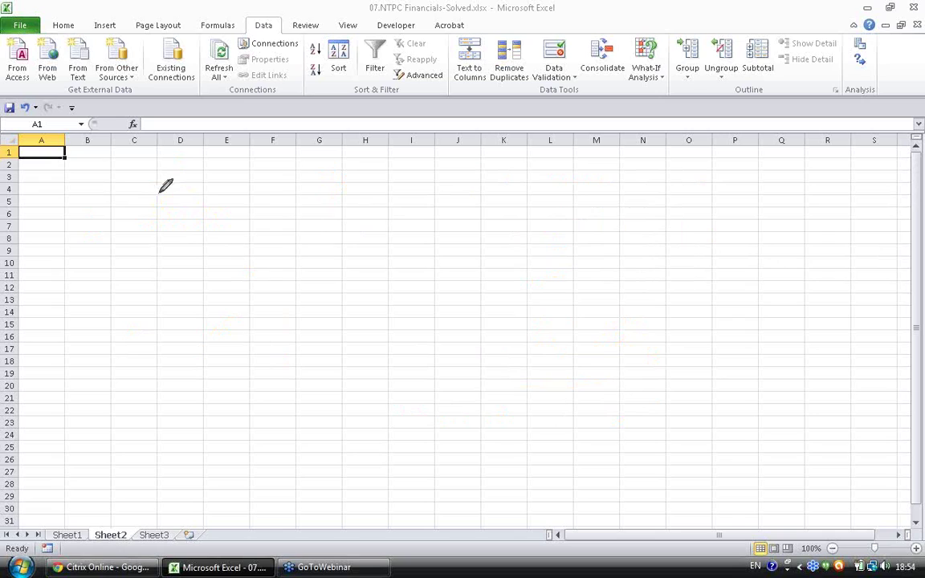
pyautogui.moveTo(159, 177); pyautogui.dragTo(170, 188)
pyautogui.moveTo(186, 171)
pyautogui.mouseDown()
pyautogui.moveTo(160, 209)
pyautogui.moveTo(197, 189)
pyautogui.moveTo(219, 193)
pyautogui.mouseUp()
pyautogui.moveTo(222, 181); pyautogui.dragTo(240, 184)
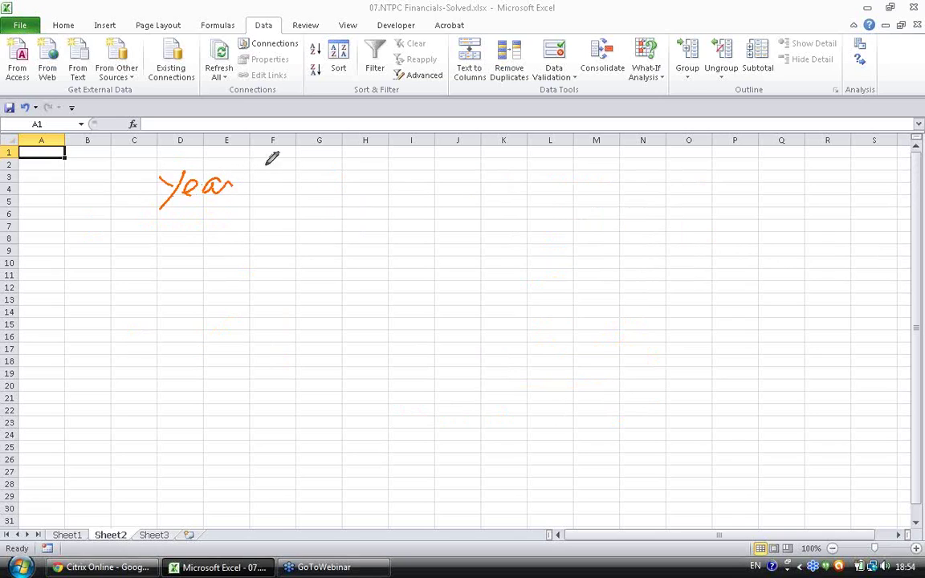
pyautogui.moveTo(283, 160)
pyautogui.mouseDown()
pyautogui.moveTo(287, 186)
pyautogui.moveTo(305, 178)
pyautogui.moveTo(299, 202)
pyautogui.mouseUp()
pyautogui.moveTo(255, 236)
pyautogui.mouseDown()
pyautogui.moveTo(310, 231)
pyautogui.moveTo(326, 216)
pyautogui.mouseUp()
pyautogui.moveTo(265, 291)
pyautogui.mouseDown()
pyautogui.moveTo(291, 273)
pyautogui.moveTo(304, 283)
pyautogui.moveTo(287, 312)
pyautogui.mouseUp()
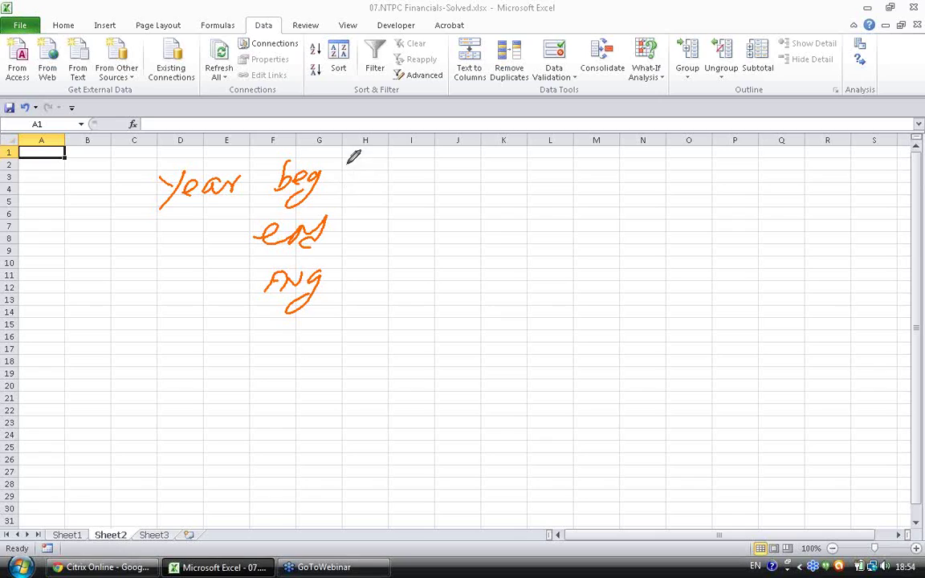
pyautogui.moveTo(346, 166)
pyautogui.mouseDown()
pyautogui.moveTo(380, 253)
pyautogui.moveTo(357, 307)
pyautogui.mouseUp()
# Step: Add an arrow to 'Consistent', an arrow at Year, and write 2011 and 2012 below
pyautogui.moveTo(407, 214); pyautogui.dragTo(458, 212)
pyautogui.moveTo(433, 201); pyautogui.dragTo(436, 228)
pyautogui.moveTo(516, 183)
pyautogui.mouseDown()
pyautogui.moveTo(508, 207)
pyautogui.moveTo(618, 174)
pyautogui.moveTo(636, 173)
pyautogui.moveTo(657, 196)
pyautogui.moveTo(647, 196)
pyautogui.moveTo(689, 190)
pyautogui.mouseUp()
pyautogui.moveTo(121, 228)
pyautogui.mouseDown()
pyautogui.moveTo(148, 201)
pyautogui.moveTo(147, 215)
pyautogui.mouseUp()
pyautogui.moveTo(155, 390)
pyautogui.mouseDown()
pyautogui.moveTo(207, 380)
pyautogui.moveTo(197, 414)
pyautogui.mouseUp()
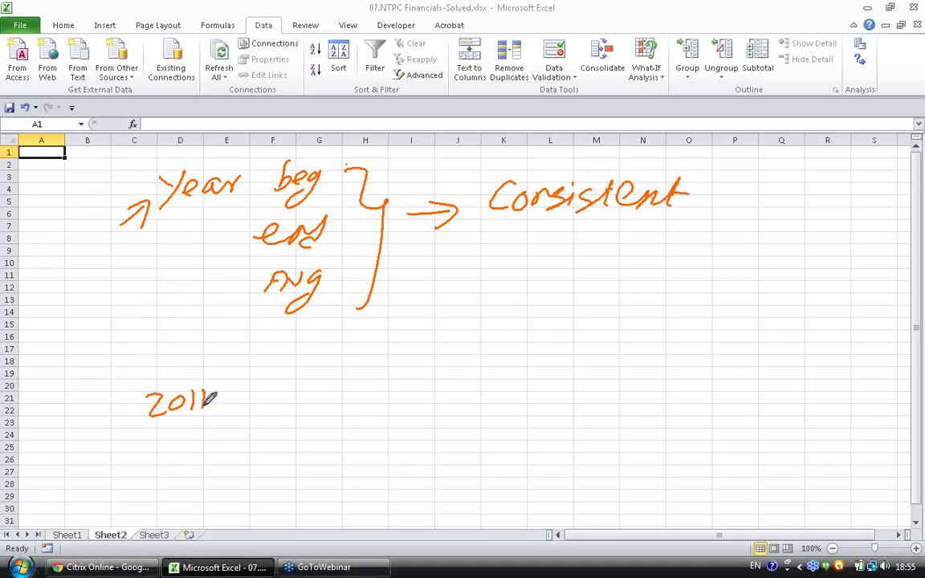
pyautogui.moveTo(270, 381)
pyautogui.mouseDown()
pyautogui.moveTo(285, 394)
pyautogui.moveTo(298, 382)
pyautogui.moveTo(315, 393)
pyautogui.mouseUp()
pyautogui.click(296, 386)
# Step: Label 2011 'end' and 2012 'beg' linked with a line and arrows, then erase all ink
pyautogui.moveTo(320, 384); pyautogui.dragTo(338, 392)
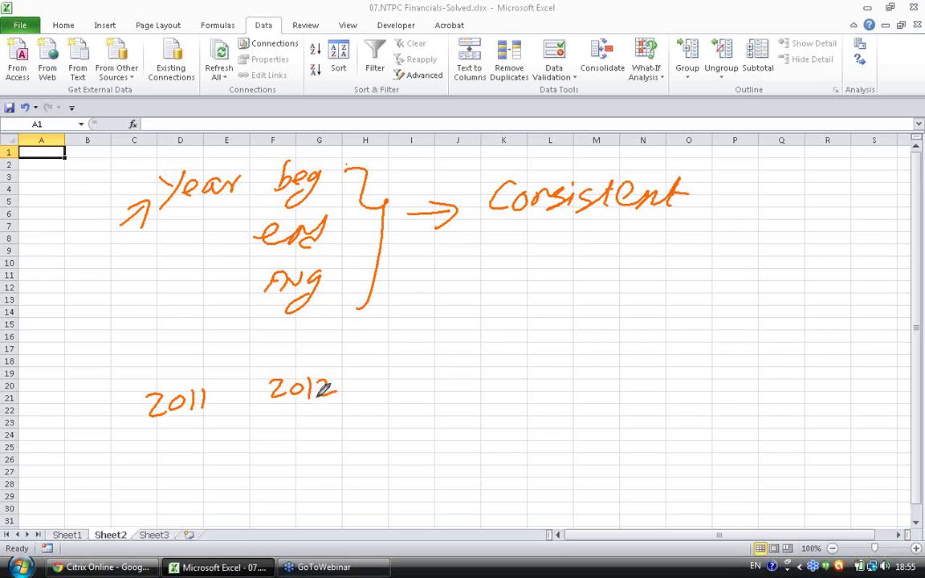
pyautogui.moveTo(145, 360); pyautogui.dragTo(185, 350)
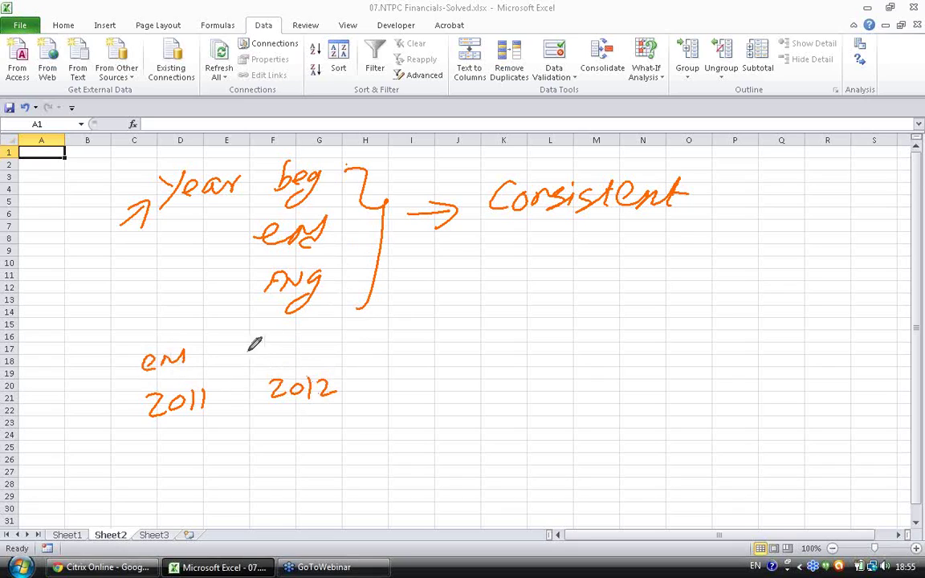
pyautogui.moveTo(291, 332)
pyautogui.mouseDown()
pyautogui.moveTo(318, 334)
pyautogui.moveTo(312, 347)
pyautogui.mouseUp()
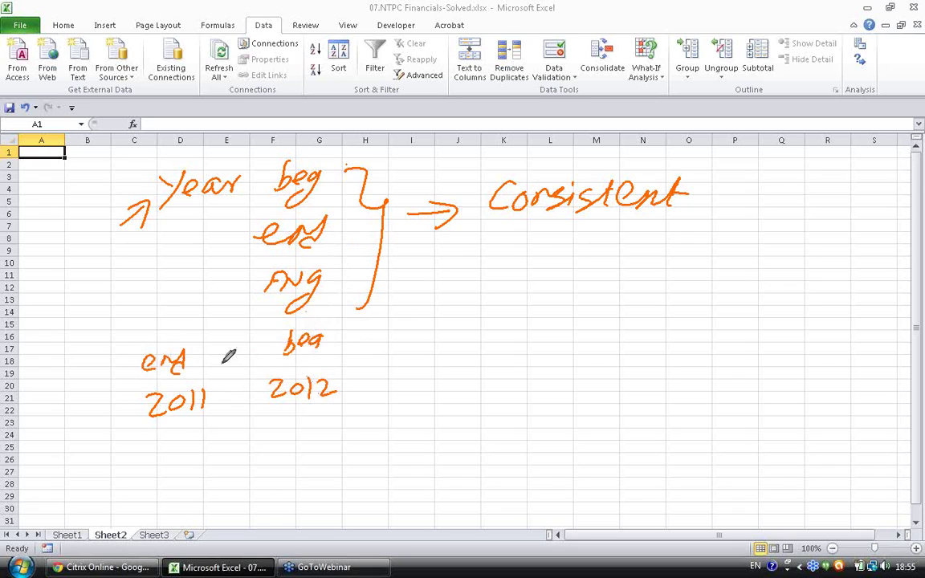
pyautogui.moveTo(171, 371); pyautogui.dragTo(325, 351)
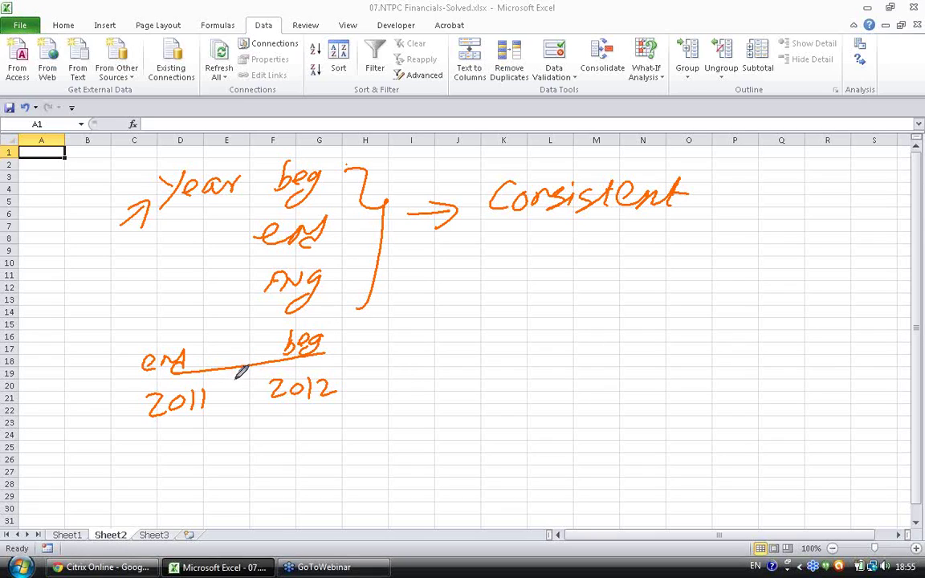
pyautogui.moveTo(129, 324); pyautogui.dragTo(154, 345)
pyautogui.moveTo(350, 320); pyautogui.dragTo(330, 338)
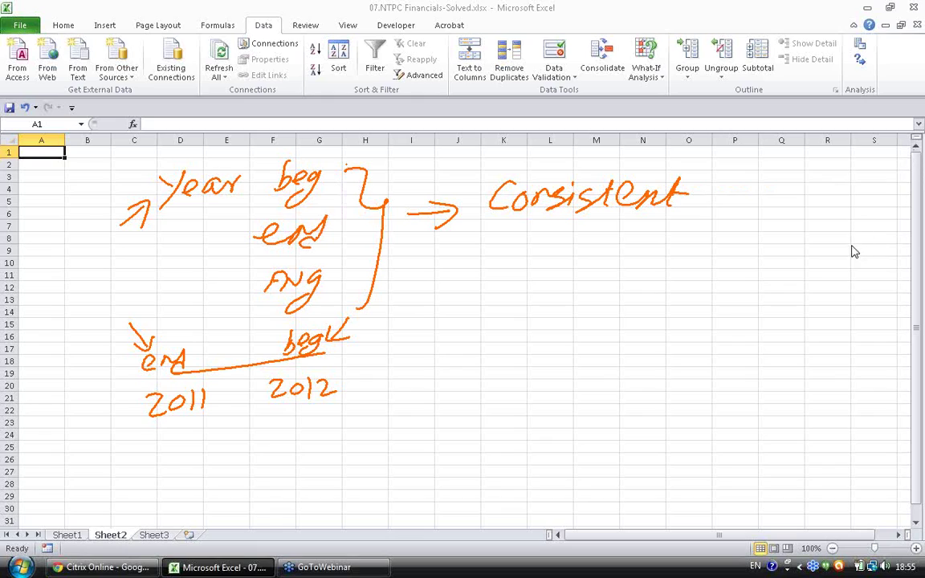
pyautogui.press('e')
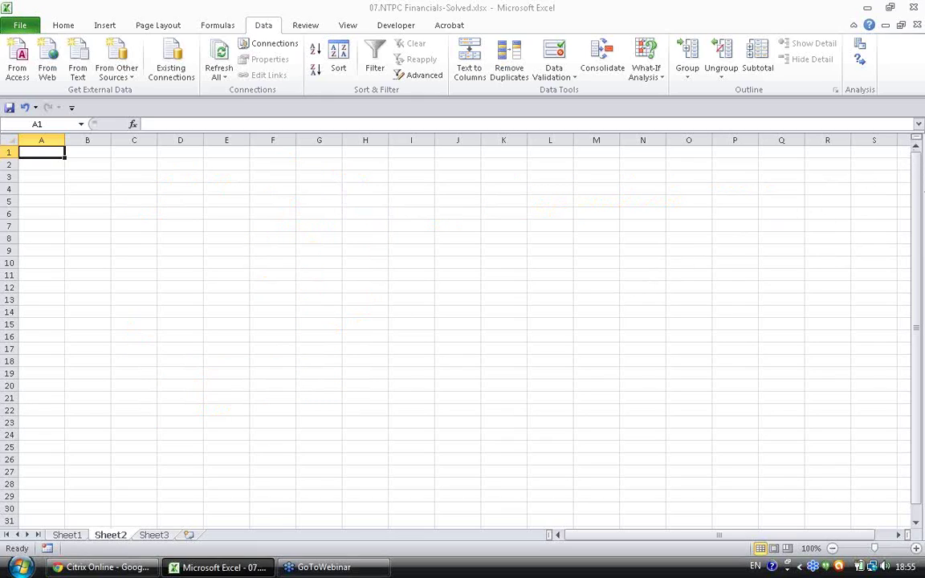
# Step: On Sheet1, enter =G15 in P9 for the 2011 COGS of 38,163
pyautogui.click(65, 535)
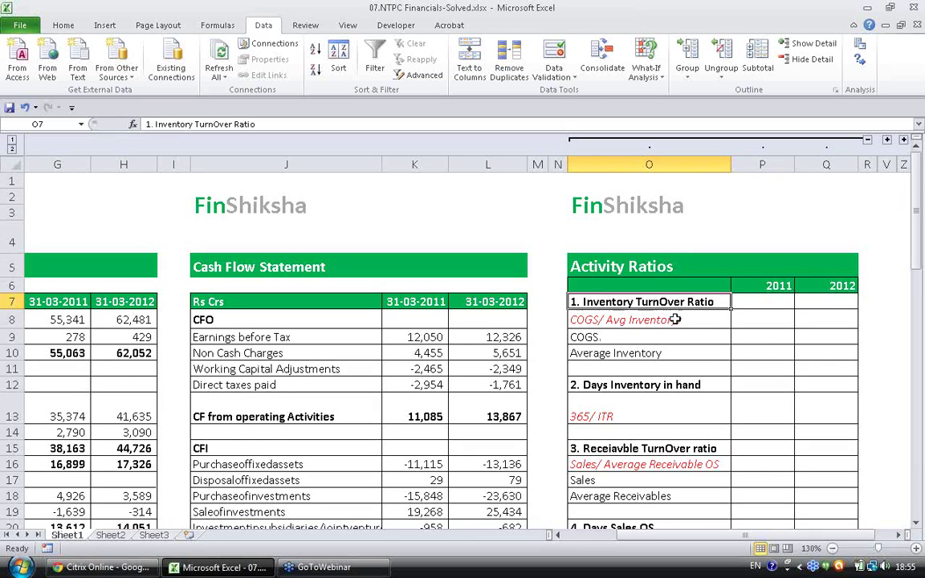
pyautogui.click(739, 338)
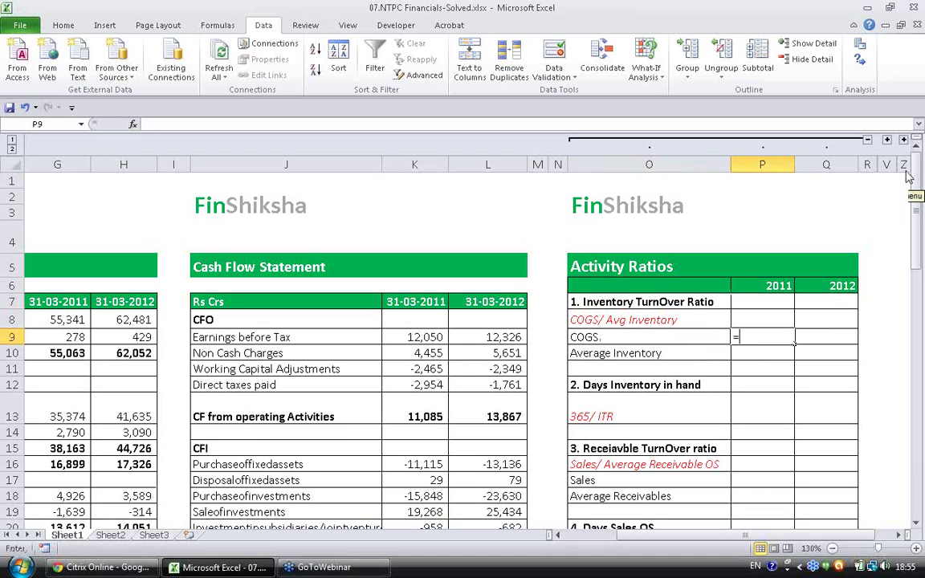
pyautogui.write('=')
pyautogui.press('Left')
pyautogui.press('Left')
pyautogui.press('Left')
pyautogui.press('Left')
pyautogui.press('Left')
pyautogui.press('Left')
pyautogui.press('Left')
pyautogui.press('Left')
pyautogui.press('Left')
pyautogui.press('Left')
pyautogui.press('Left')
pyautogui.press('Left')
pyautogui.press('Left')
pyautogui.press('Left')
pyautogui.press('Left')
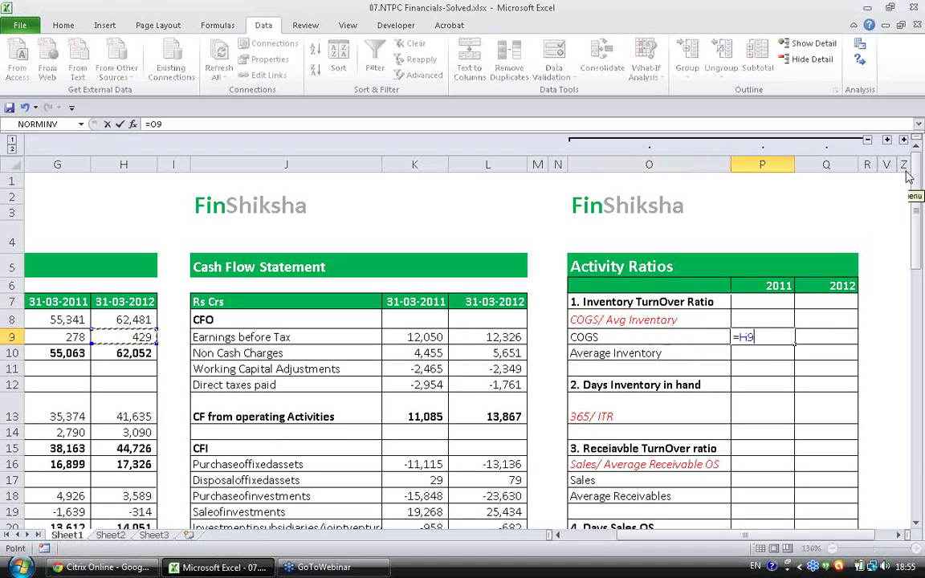
pyautogui.press('Up')
pyautogui.press('Up')
pyautogui.press('Right')
pyautogui.press('Right')
pyautogui.press('Right')
pyautogui.press('Right')
pyautogui.press('Right')
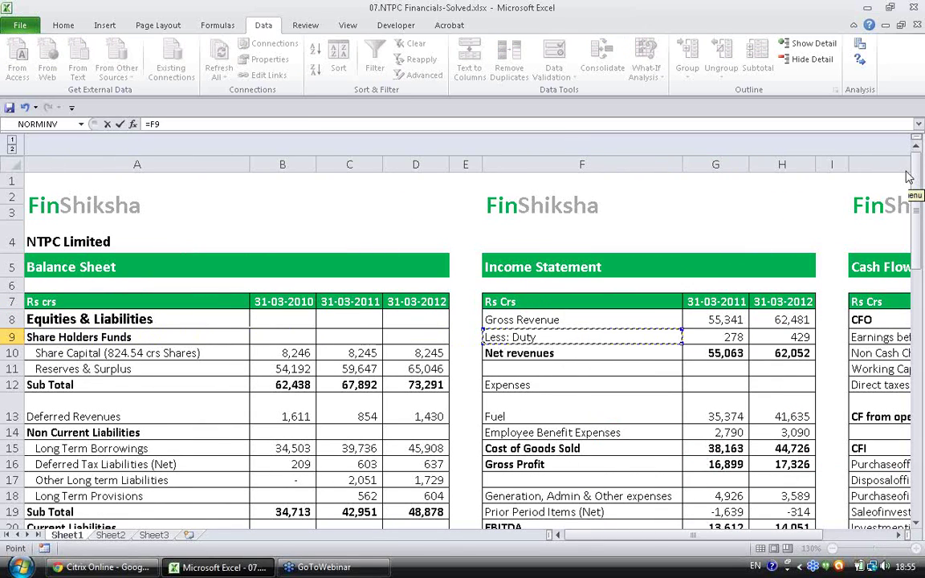
pyautogui.press('Down')
pyautogui.press('Down')
pyautogui.press('Down')
pyautogui.press('Down')
pyautogui.press('Down')
pyautogui.press('Down')
pyautogui.press('Down')
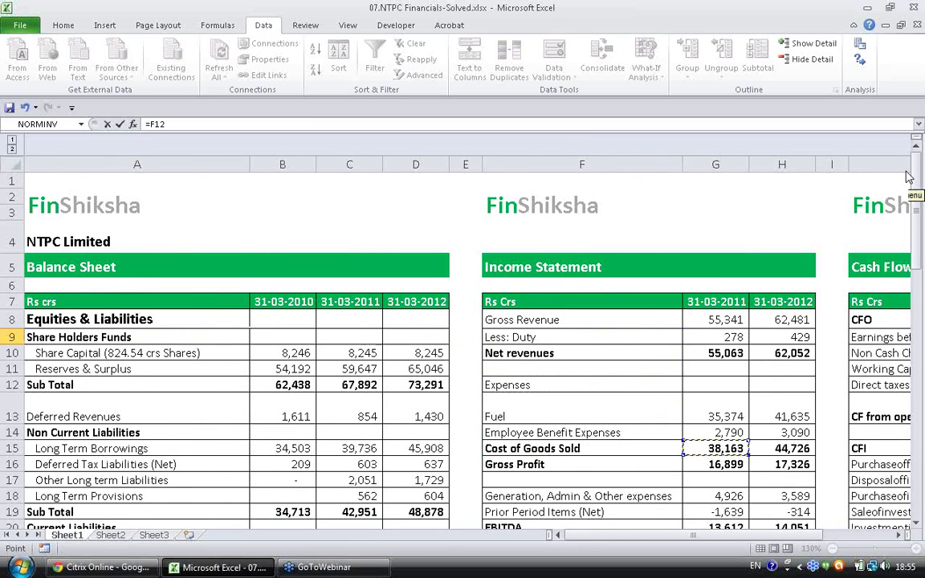
pyautogui.press('Down')
pyautogui.press('Right')
pyautogui.press('Return')
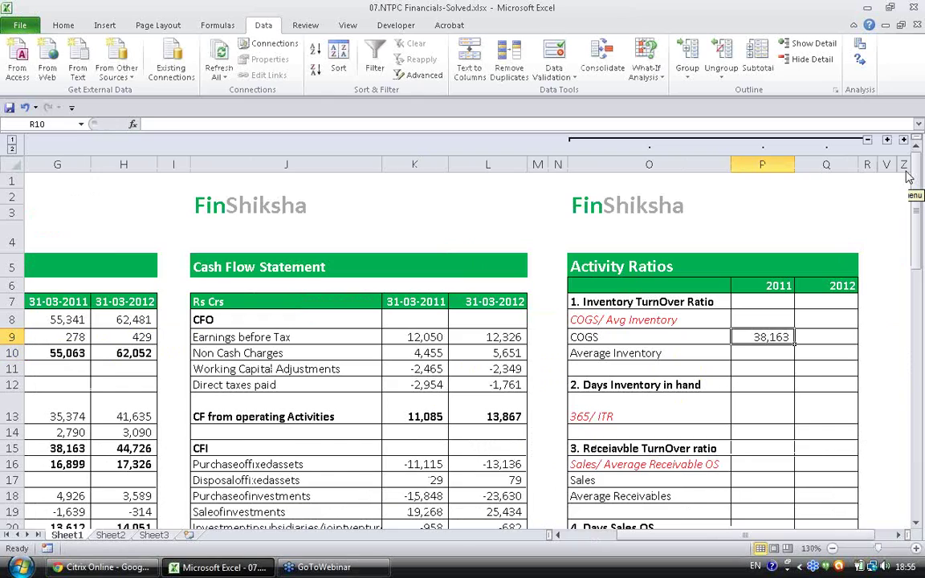
# Step: Copy the COGS formula into Q9, giving 44,726 for 2012
pyautogui.press('Up')
pyautogui.hotkey('ctrl', 'c')
pyautogui.press('Right')
pyautogui.press('Return')
pyautogui.press('Down')
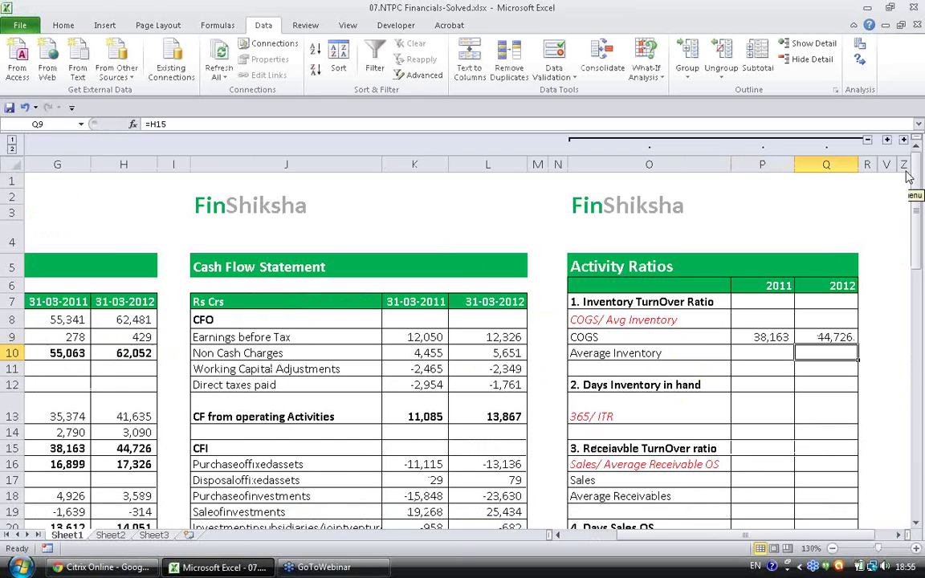
pyautogui.press('Left')
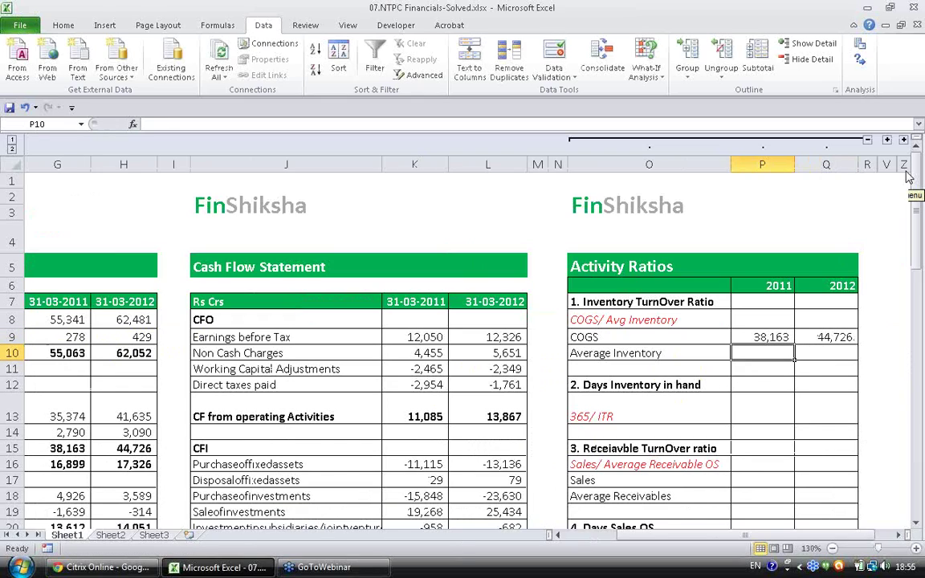
# Step: Enter =AVERAGE(B45:C45) in P10 for a 2011 average inventory of 3,493
pyautogui.write('=average')
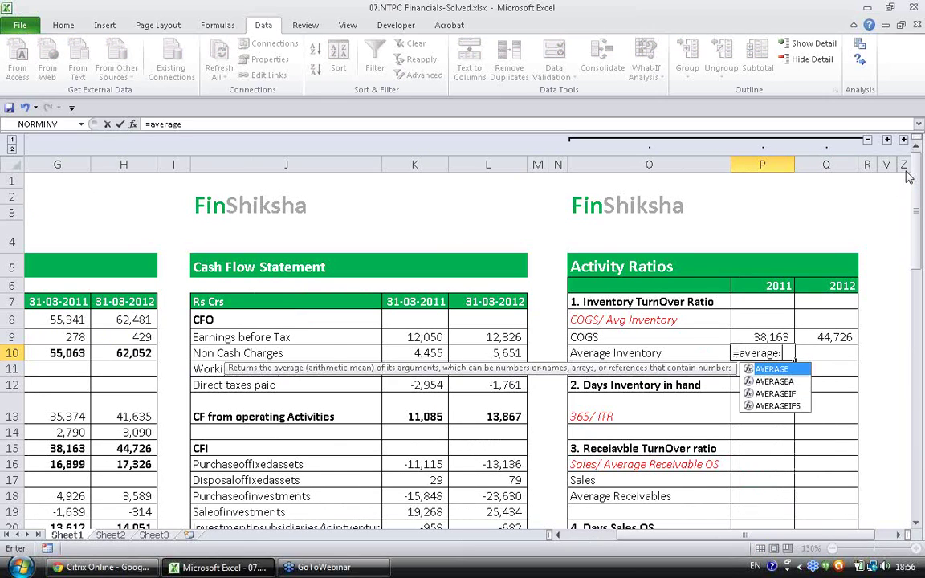
pyautogui.write('(')
pyautogui.press('Left')
pyautogui.press('Home')
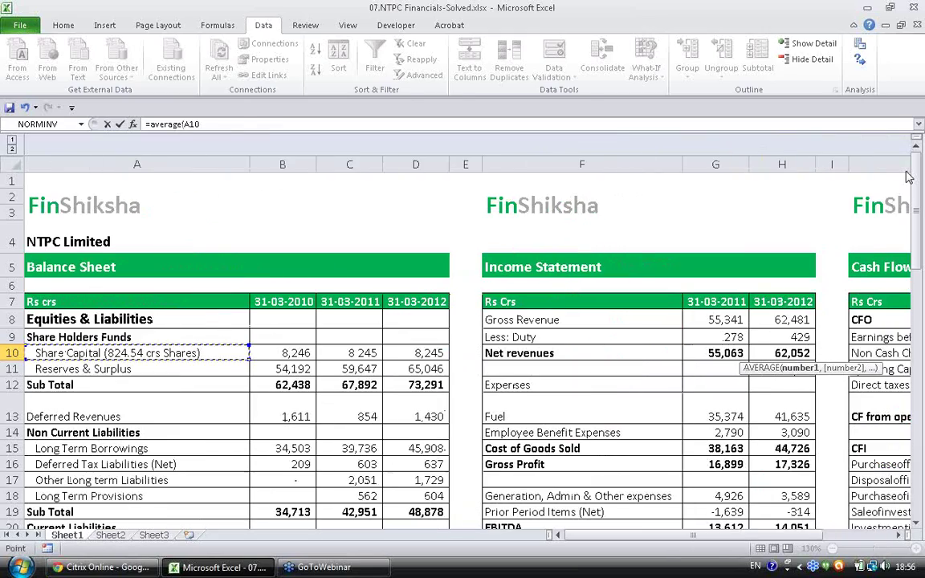
pyautogui.scroll(-3, 908, 176)
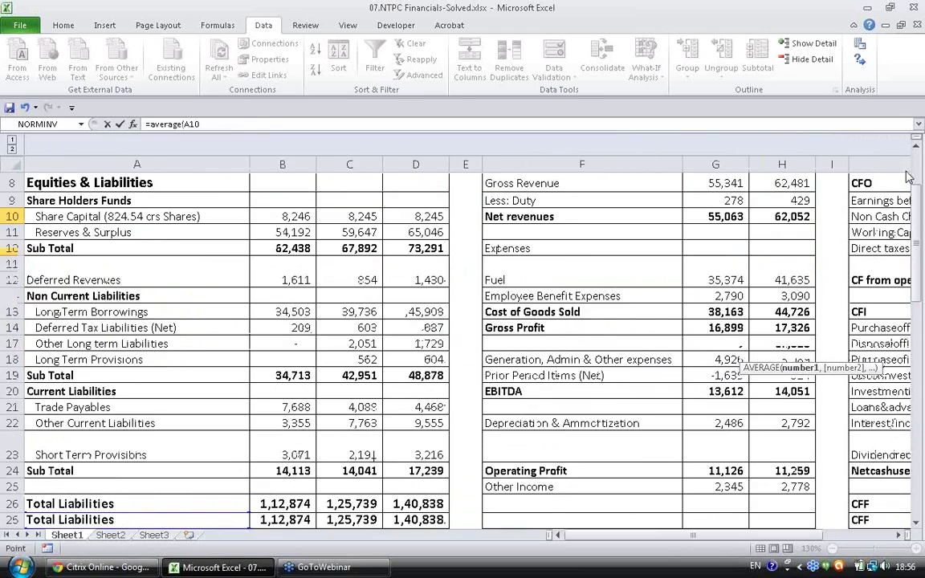
pyautogui.press('Down')
pyautogui.press('Down')
pyautogui.press('Down')
pyautogui.press('Down')
pyautogui.press('Down')
pyautogui.press('Down')
pyautogui.press('Down')
pyautogui.press('Down')
pyautogui.press('Down')
pyautogui.press('Down')
pyautogui.press('Down')
pyautogui.press('Down')
pyautogui.press('Down')
pyautogui.press('Down')
pyautogui.press('Down')
pyautogui.press('Down')
pyautogui.press('Down')
pyautogui.press('Down')
pyautogui.press('Down')
pyautogui.press('Down')
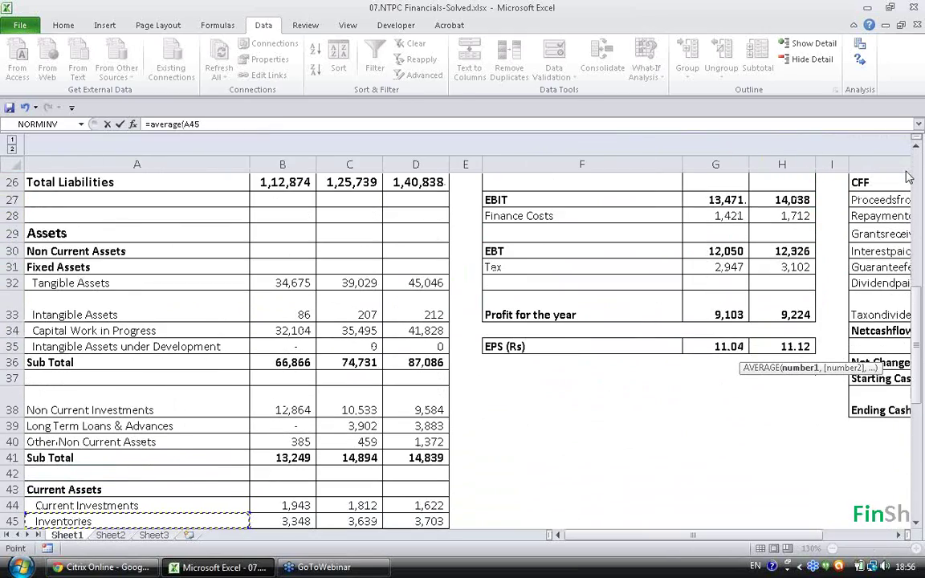
pyautogui.scroll(-1, 908, 176)
pyautogui.press('Right')
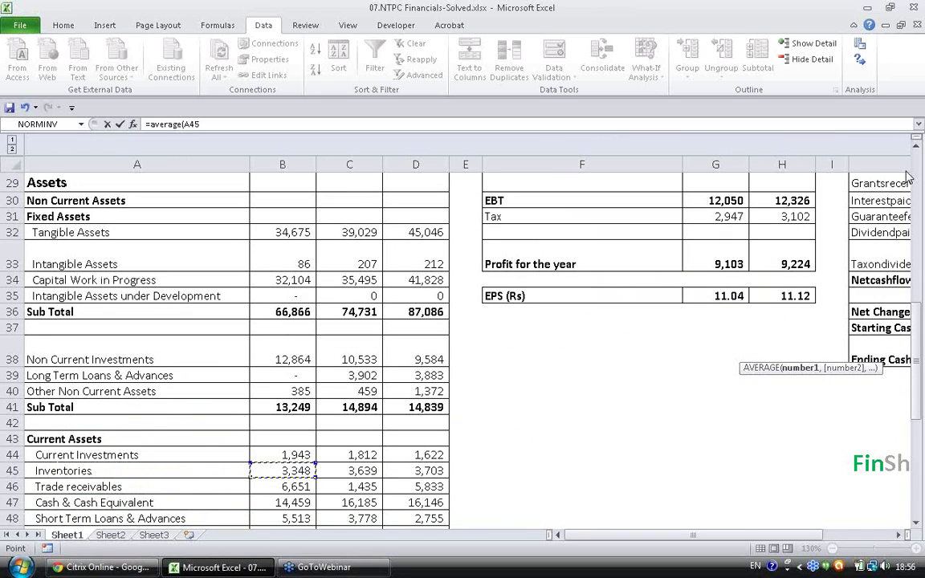
pyautogui.hotkey('shift', 'Right')
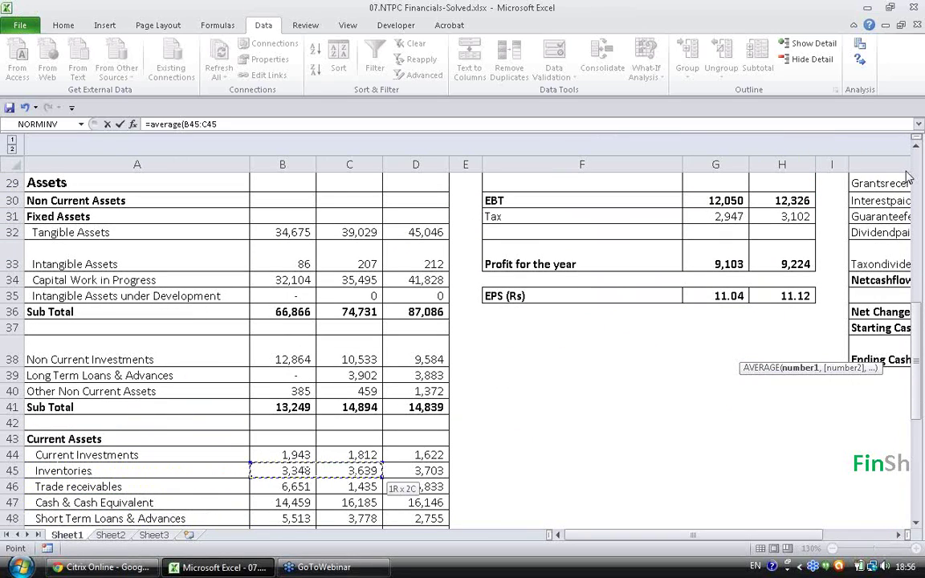
pyautogui.write(')')
pyautogui.press('Return')
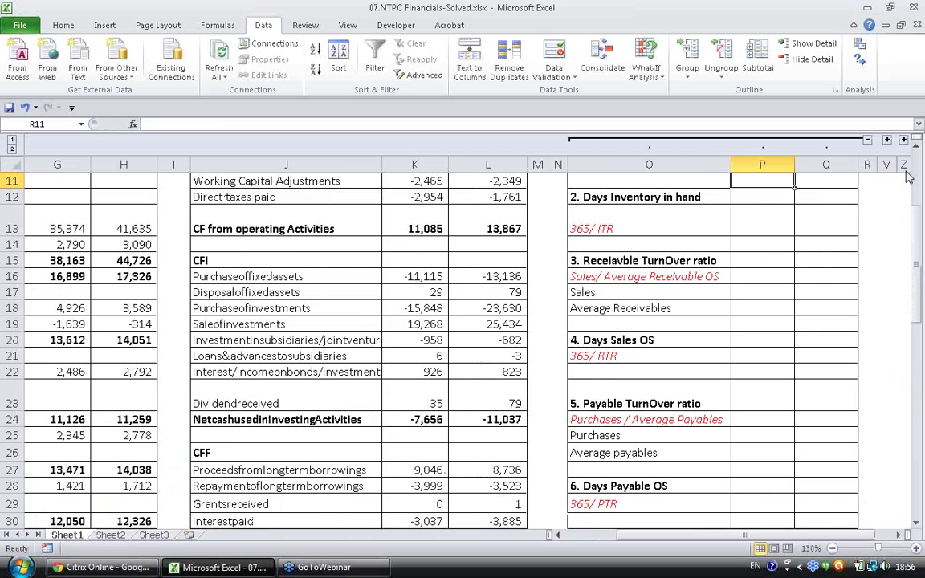
# Step: Copy the average inventory formula into Q10, giving 3,671 for 2012
pyautogui.press('Up')
pyautogui.press('Up')
pyautogui.press('Up')
pyautogui.press('Down')
pyautogui.press('Down')
pyautogui.hotkey('ctrl', 'c')
pyautogui.press('Right')
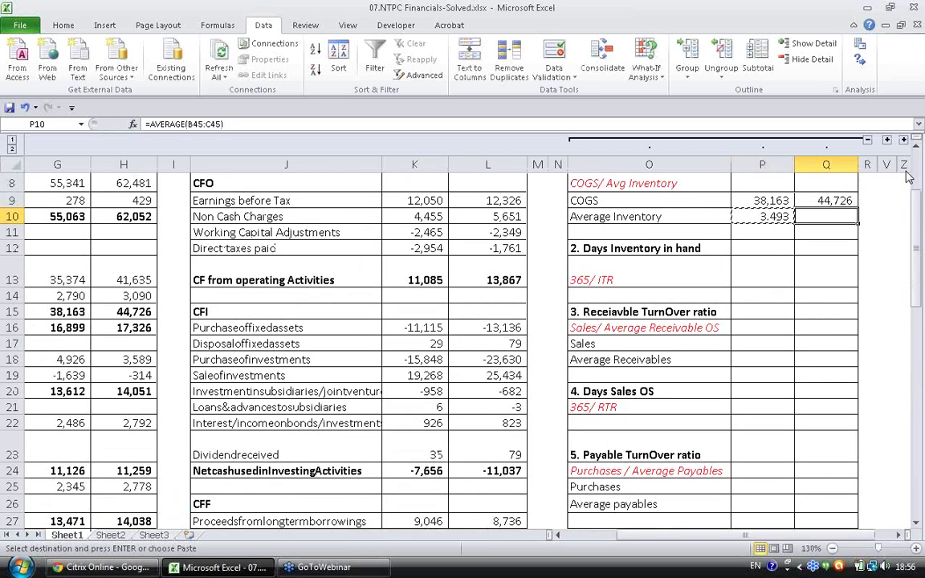
pyautogui.press('Return')
pyautogui.press('Right')
pyautogui.press('Right')
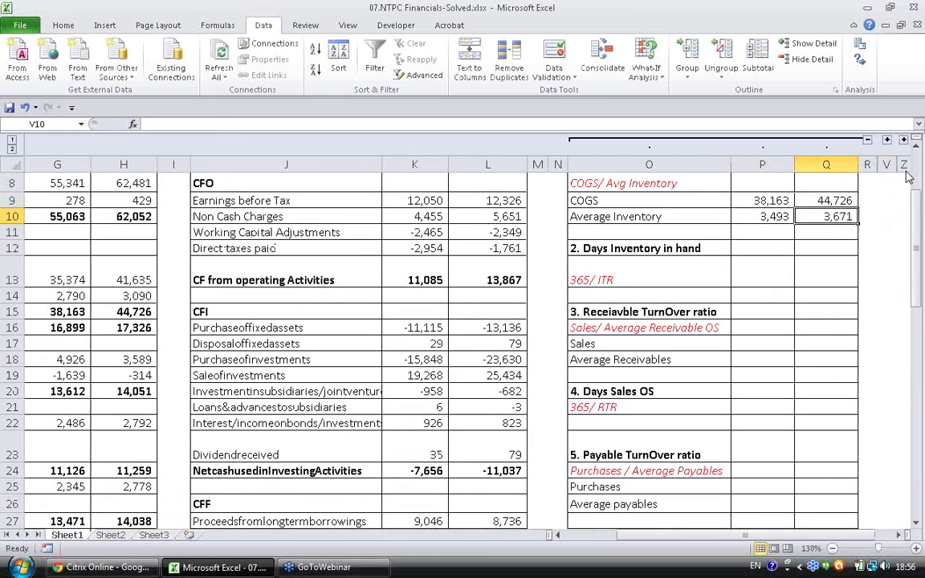
pyautogui.press('Left')
pyautogui.press('Left')
pyautogui.press('Up')
pyautogui.press('Up')
pyautogui.press('Up')
pyautogui.press('Down')
pyautogui.press('Down')
pyautogui.press('Down')
pyautogui.press('Down')
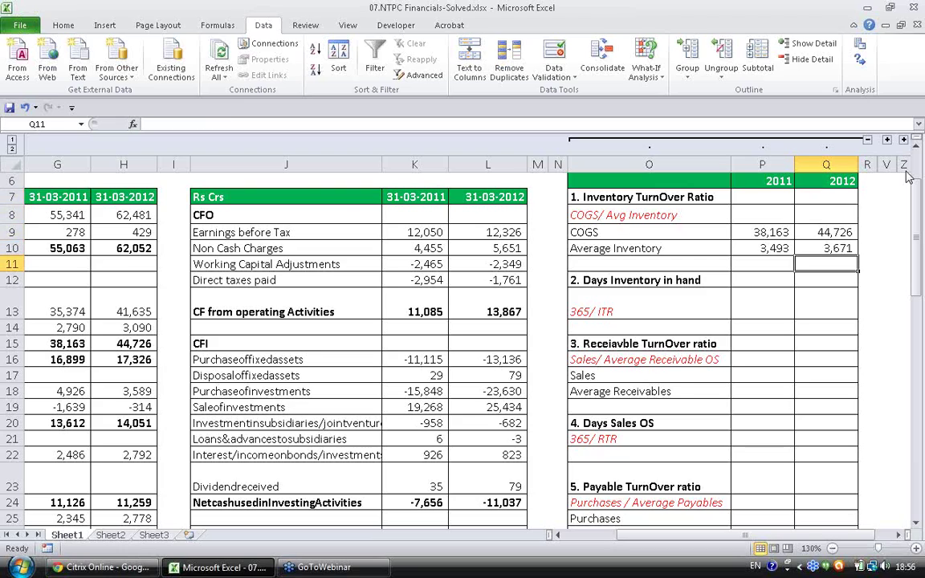
pyautogui.press('Up')
pyautogui.press('Left')
# Step: Enter =P9/P10 in P8 for a 2011 inventory turnover of 10.9
pyautogui.press('Up')
pyautogui.press('Up')
pyautogui.press('Left')
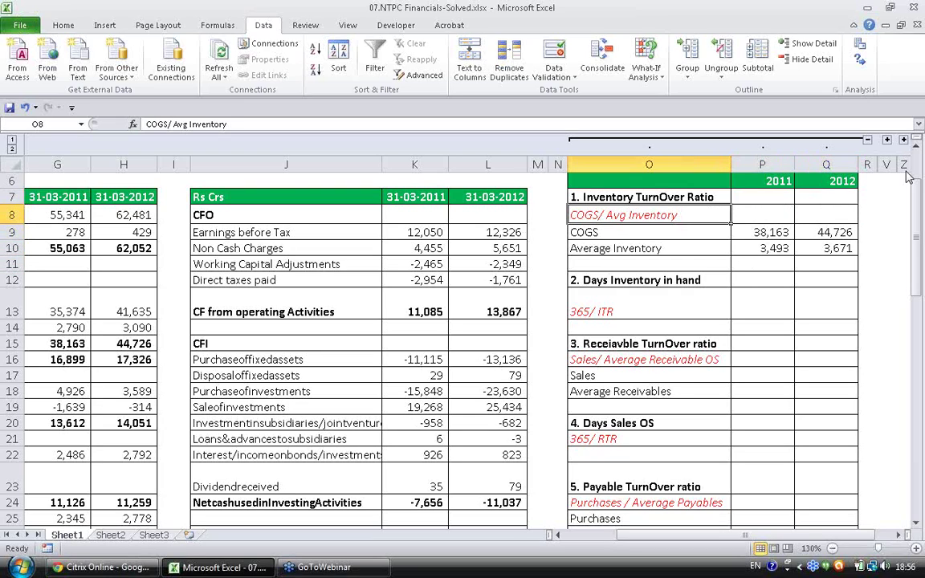
pyautogui.hotkey('shift', 'Right')
pyautogui.hotkey('shift', 'Right')
pyautogui.press('Right')
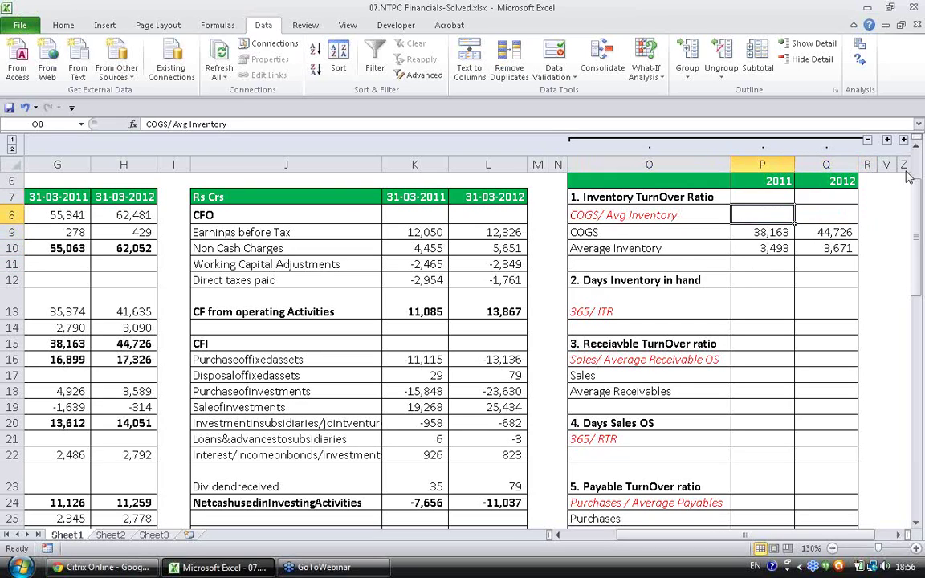
pyautogui.write('=')
pyautogui.press('Down')
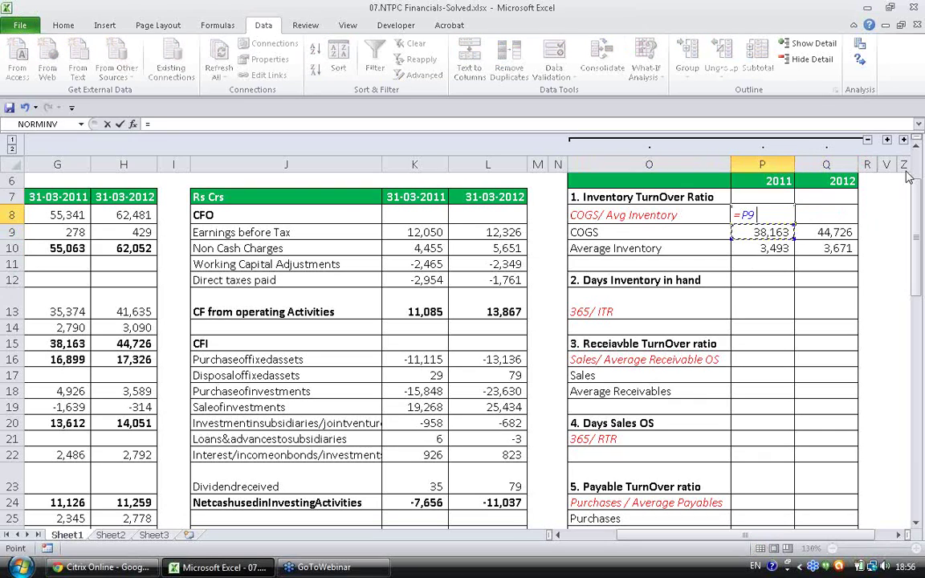
pyautogui.write('/')
pyautogui.press('Down')
pyautogui.press('Down')
pyautogui.press('Return')
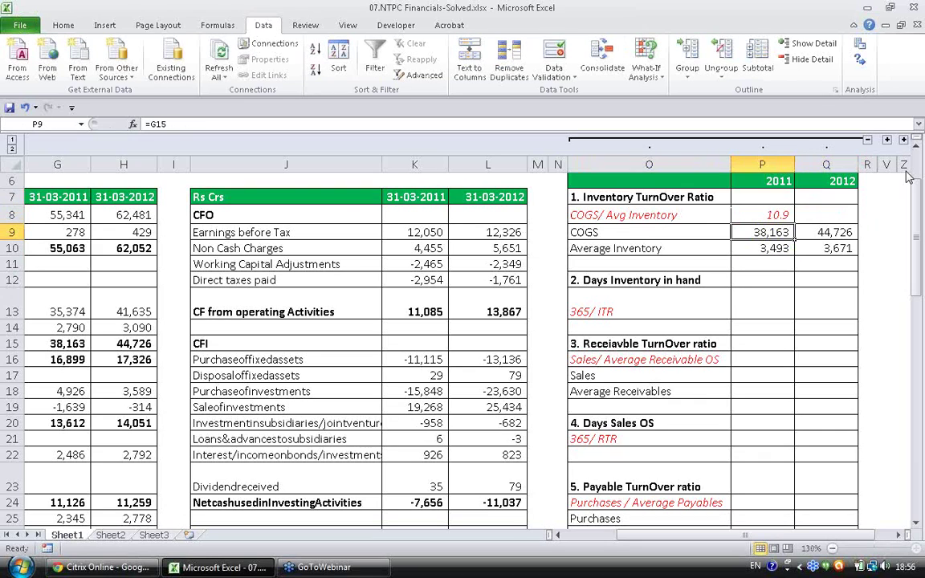
# Step: Copy the turnover formula into Q8, giving 12.2 for 2012
pyautogui.hotkey('ctrl', 'c')
pyautogui.press('Right')
pyautogui.press('Return')
pyautogui.press('Right')
pyautogui.press('Right')
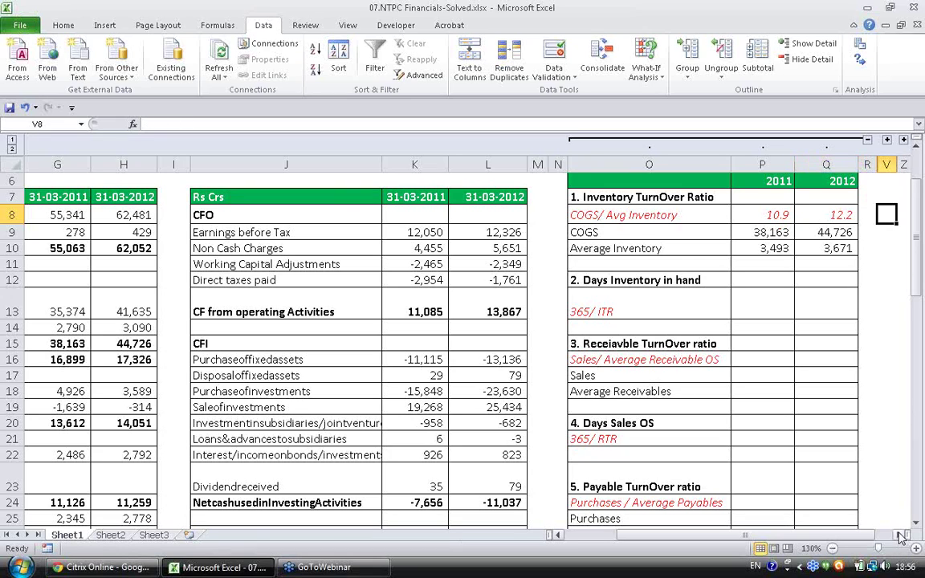
# Step: Ink an arrow from 10.9 to 12.2, then strokes linking the Average Inventory (3,493, 3,671) and COGS values
pyautogui.hscroll(2, 807, 482)
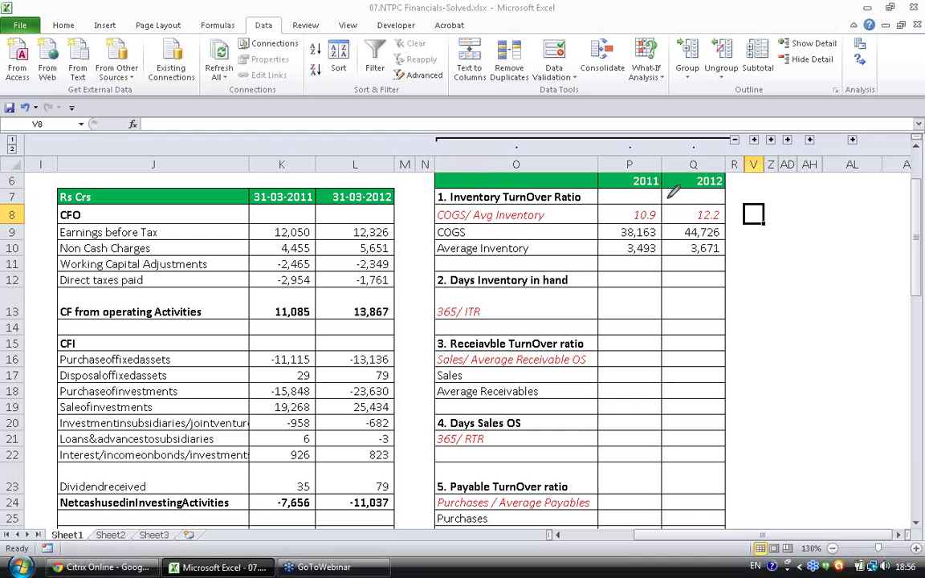
pyautogui.moveTo(653, 206)
pyautogui.mouseDown()
pyautogui.moveTo(675, 197)
pyautogui.moveTo(697, 210)
pyautogui.moveTo(689, 214)
pyautogui.mouseUp()
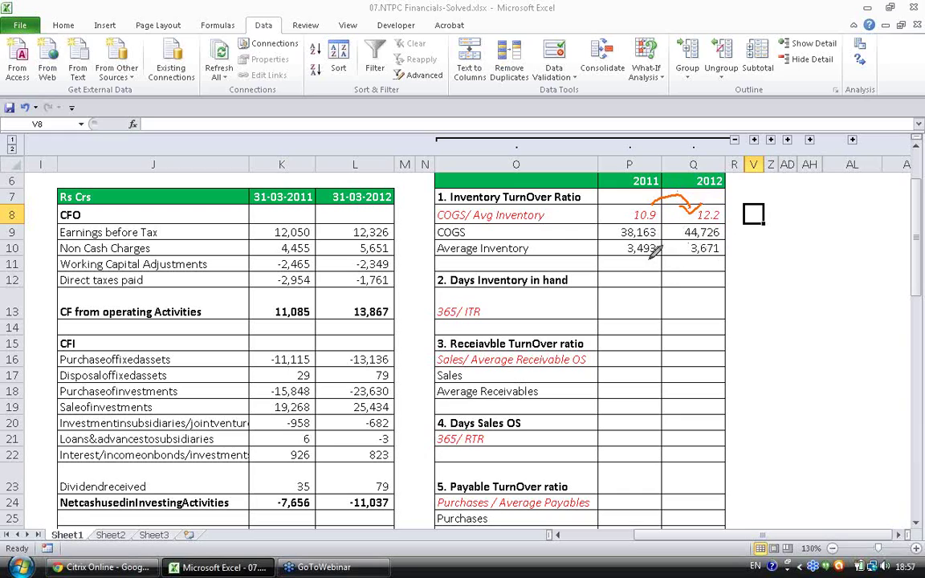
pyautogui.moveTo(685, 258); pyautogui.dragTo(643, 262)
pyautogui.moveTo(663, 233); pyautogui.dragTo(683, 232)
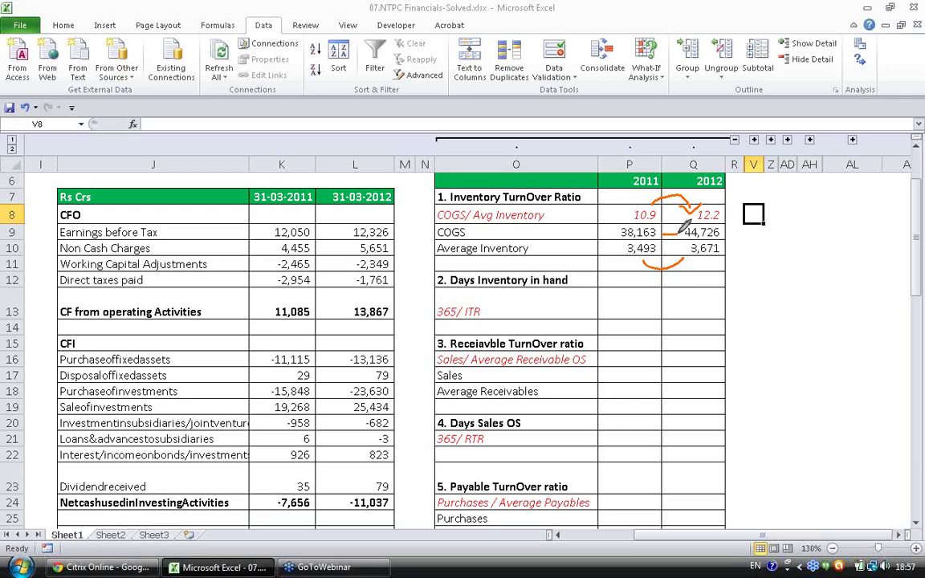